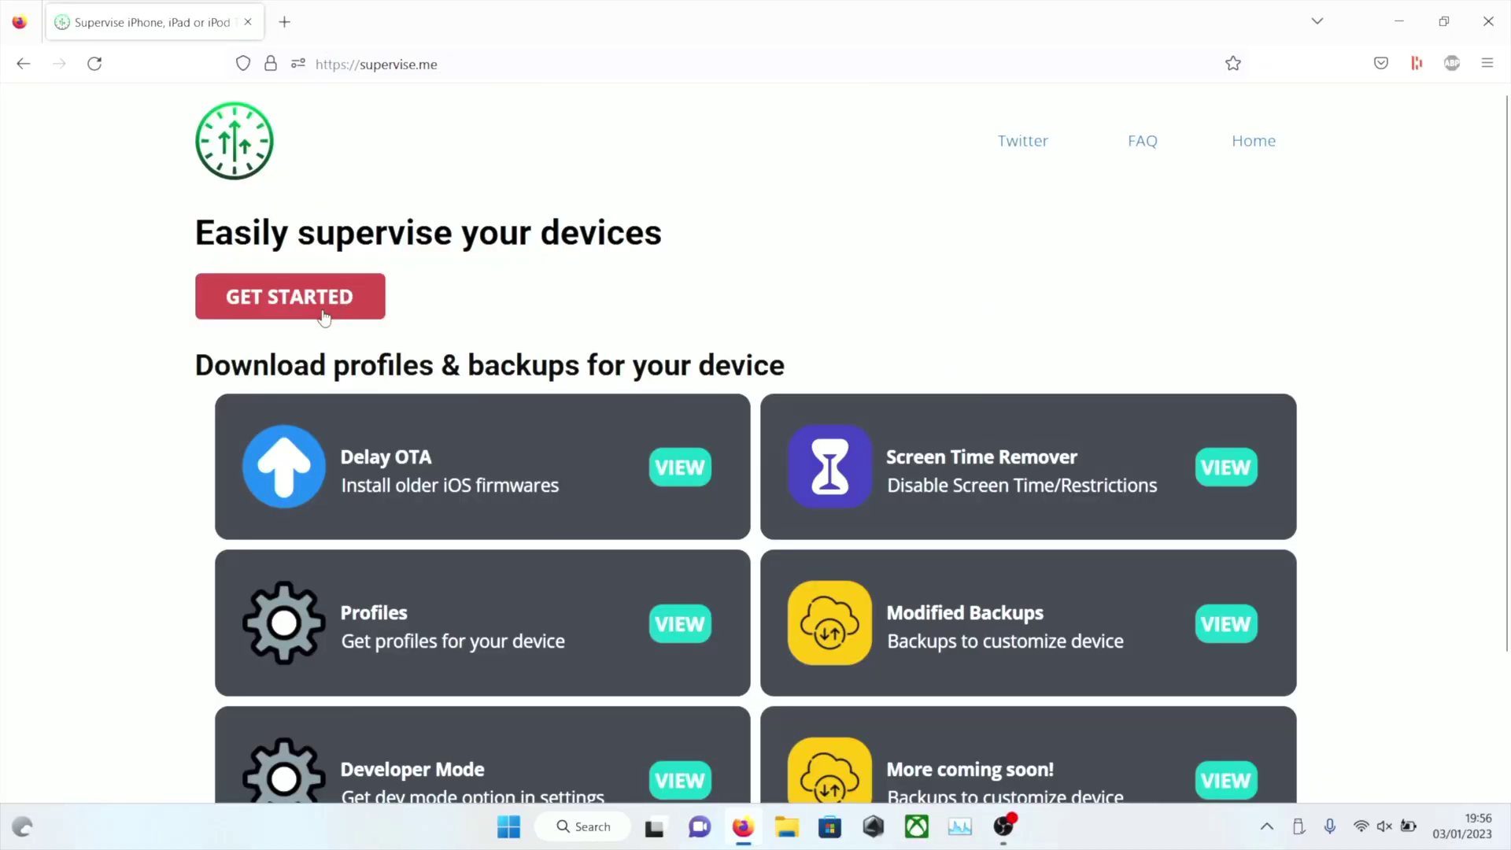
Open the step-by-step supervise guide and dismiss the adblocker advert covering it
left_click(300, 315)
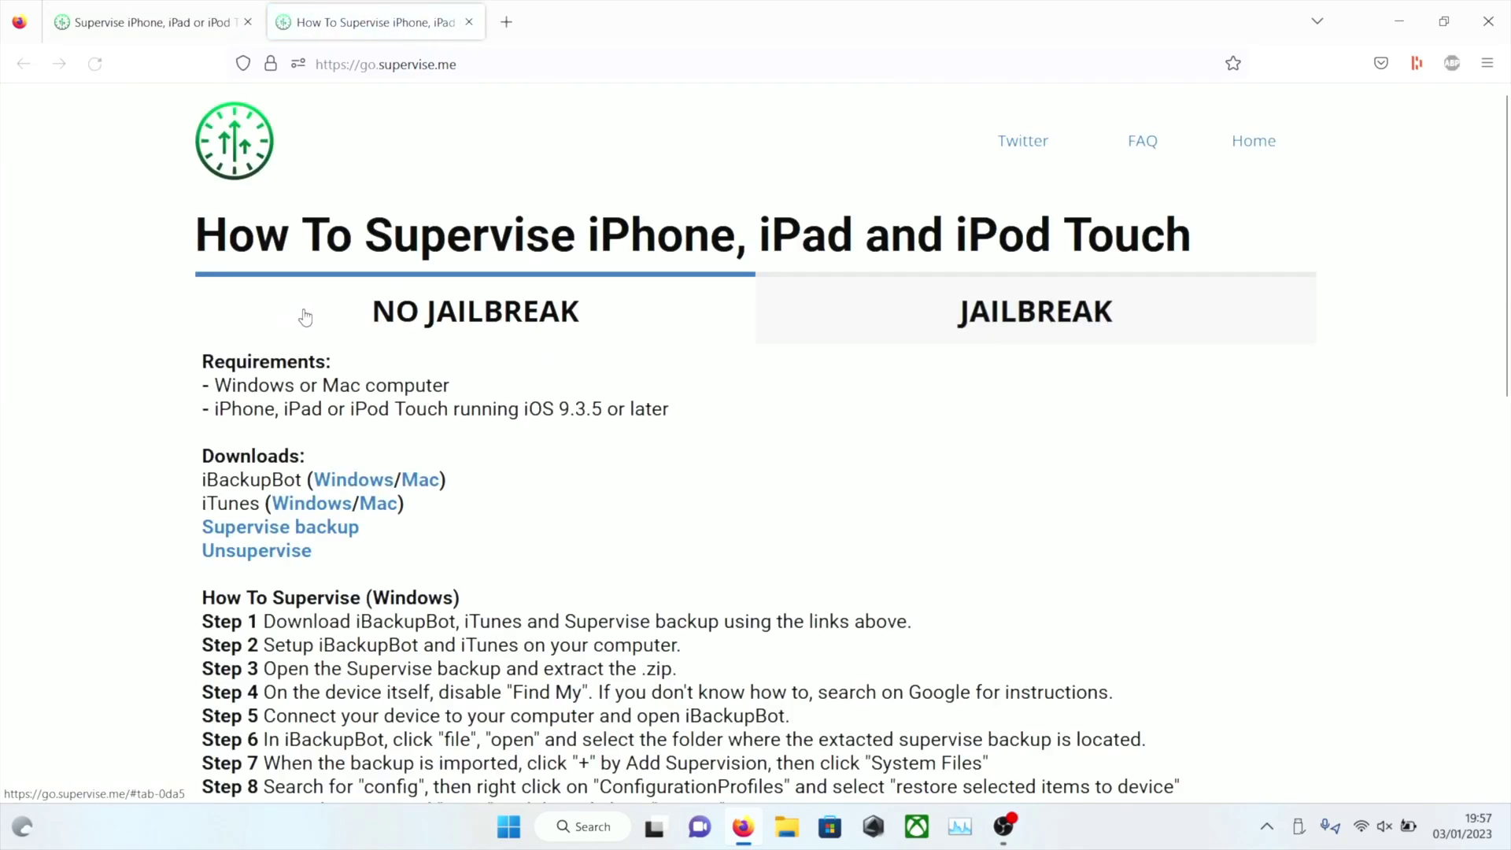
scroll(425, 375, "down", 1)
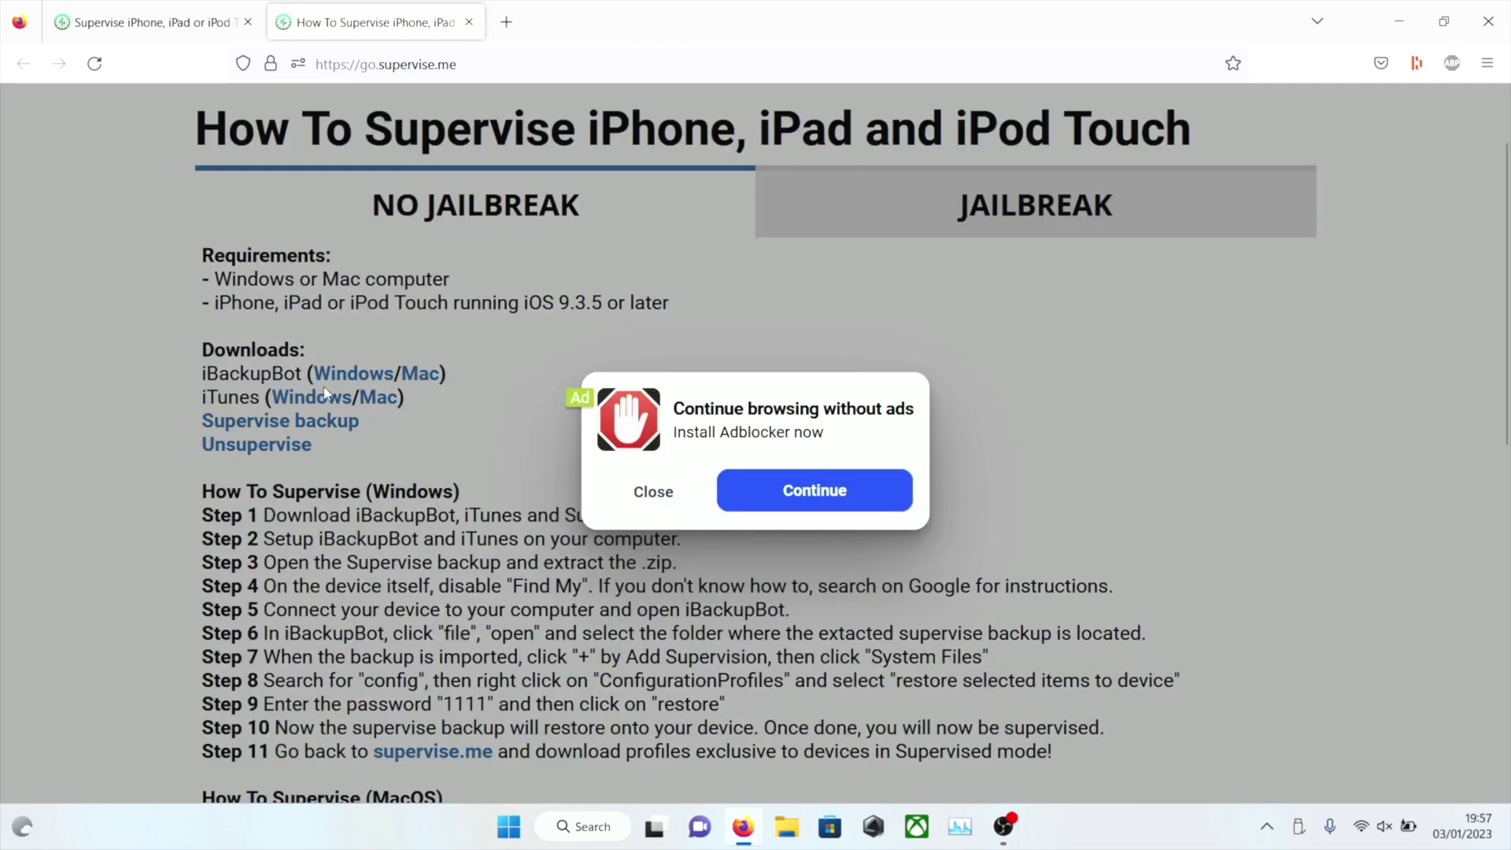
left_click(663, 502)
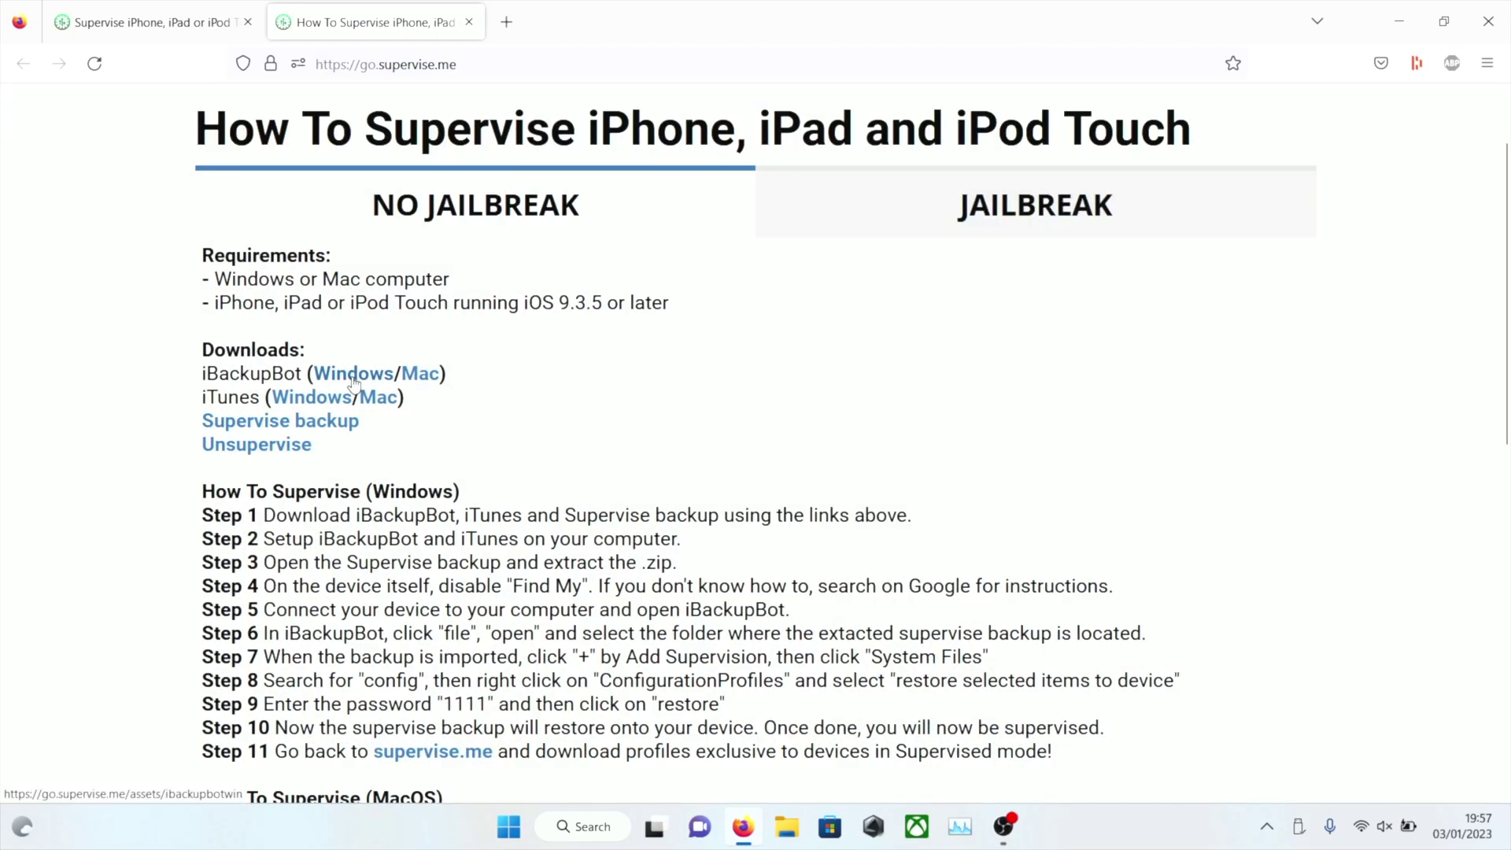
Download the iBackupBot Windows installer, allowing the blocked download, and return to the guide
left_click(350, 375)
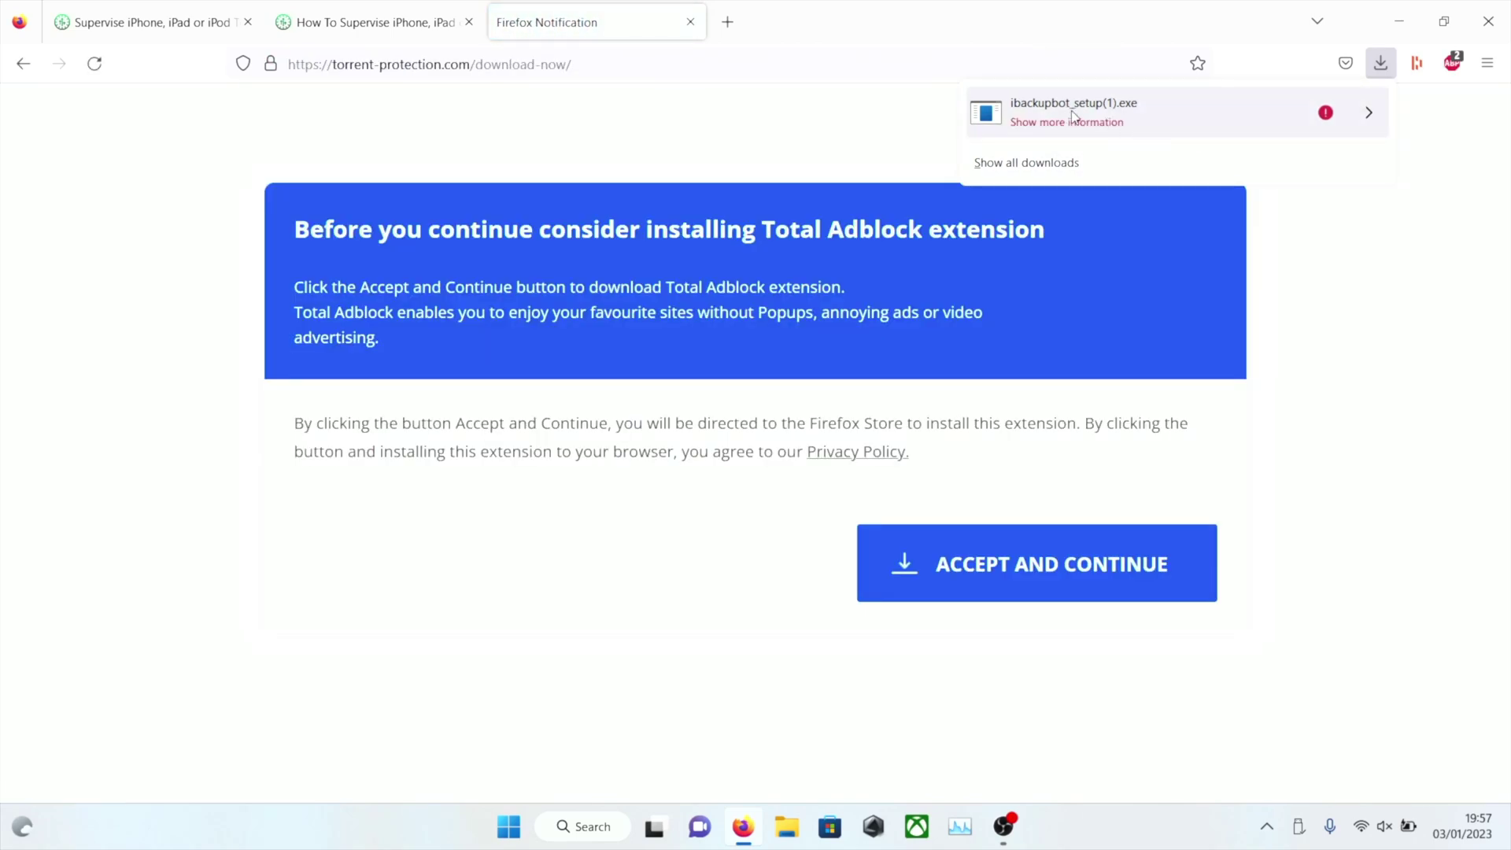
left_click(1355, 112)
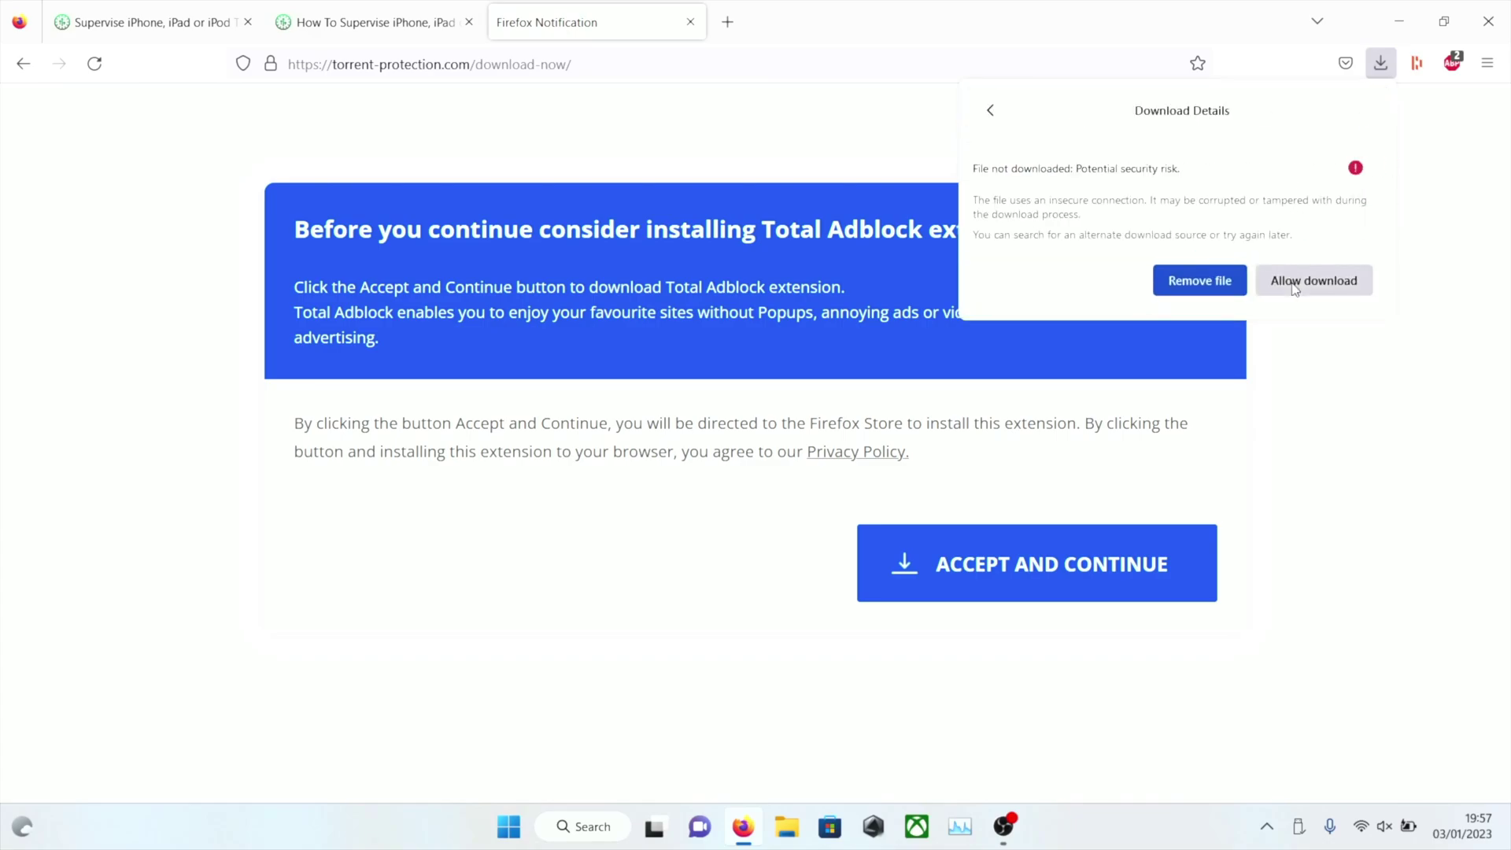
left_click(1295, 285)
left_click(690, 22)
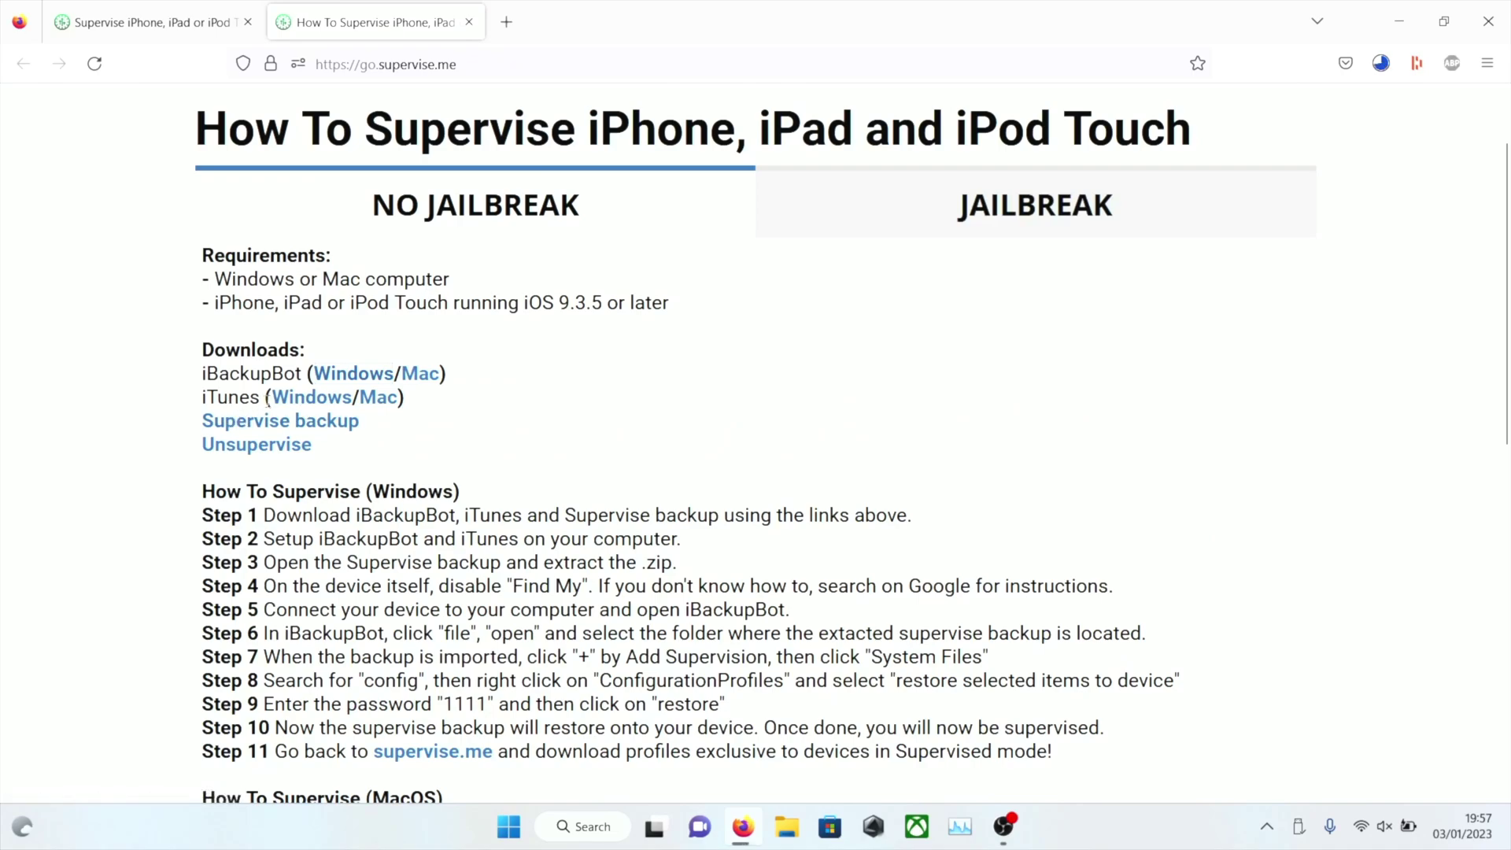
Download the iTunes Windows installer and SUPERVISED(1).zip, then verify all downloads in the Downloads panel
left_click(311, 403)
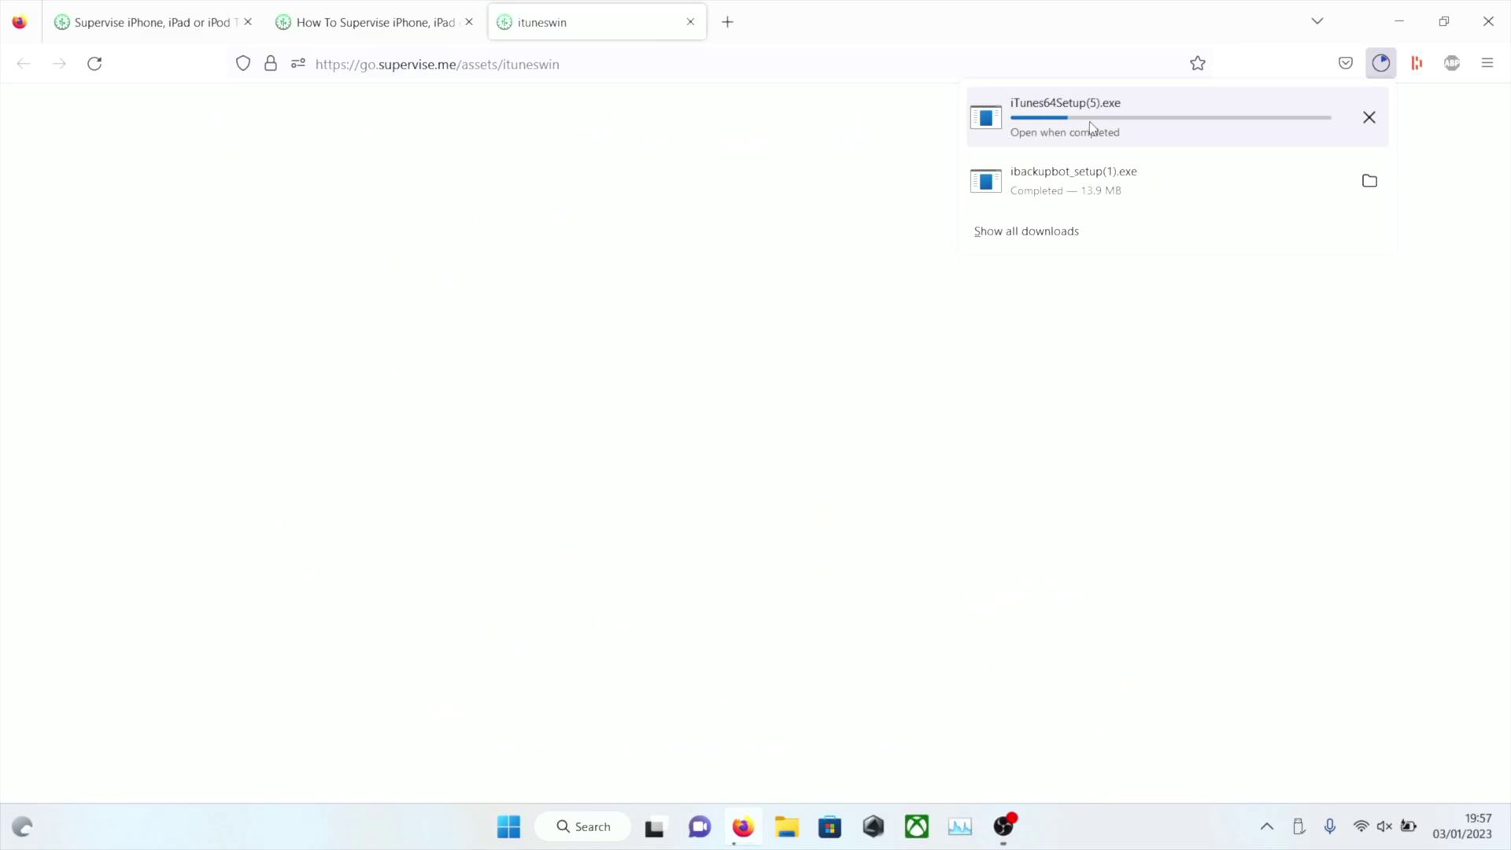
left_click(691, 22)
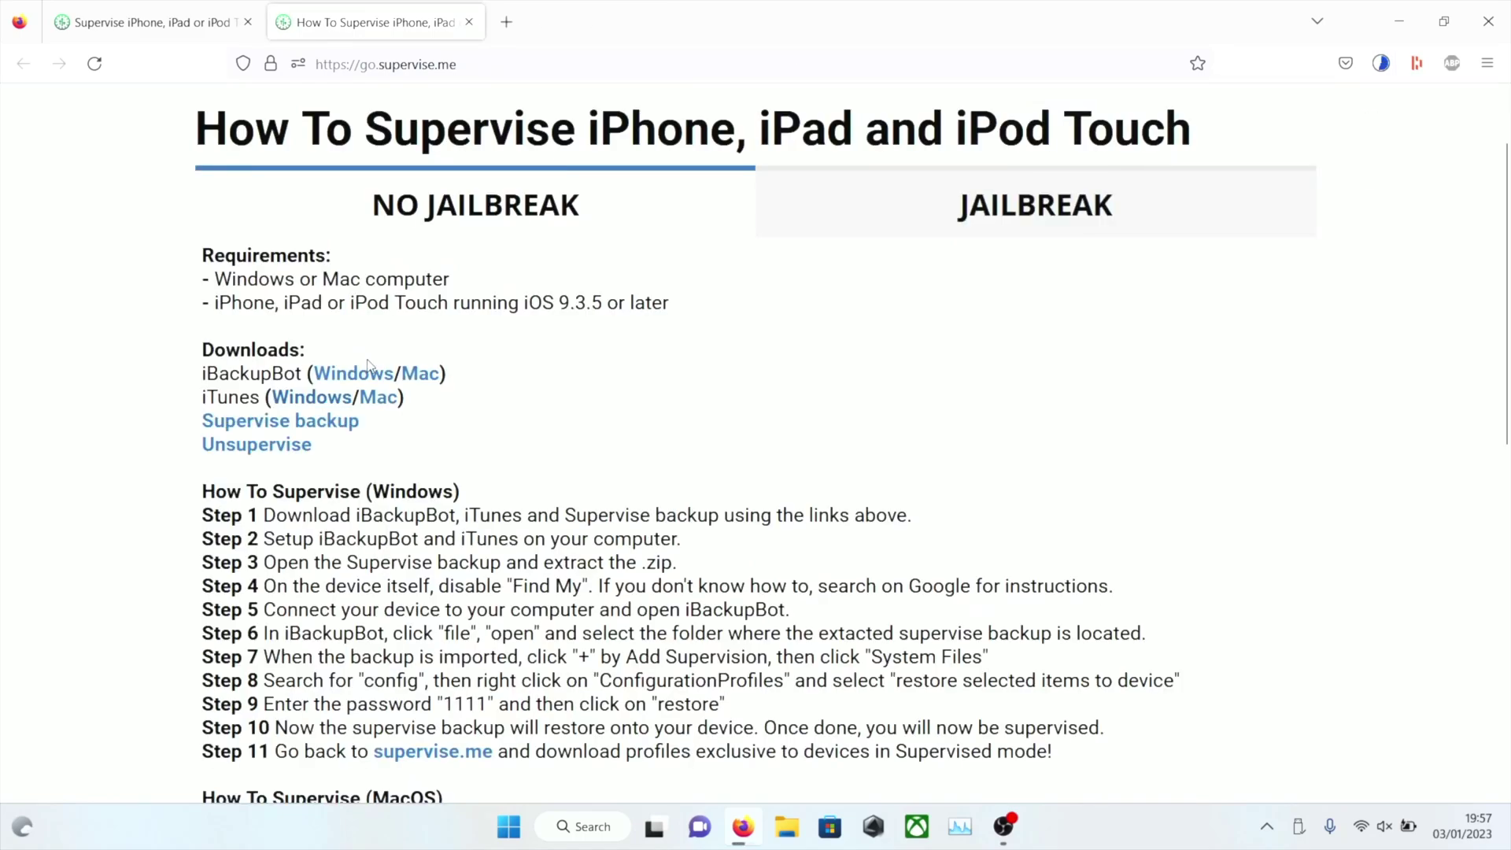
left_click(299, 429)
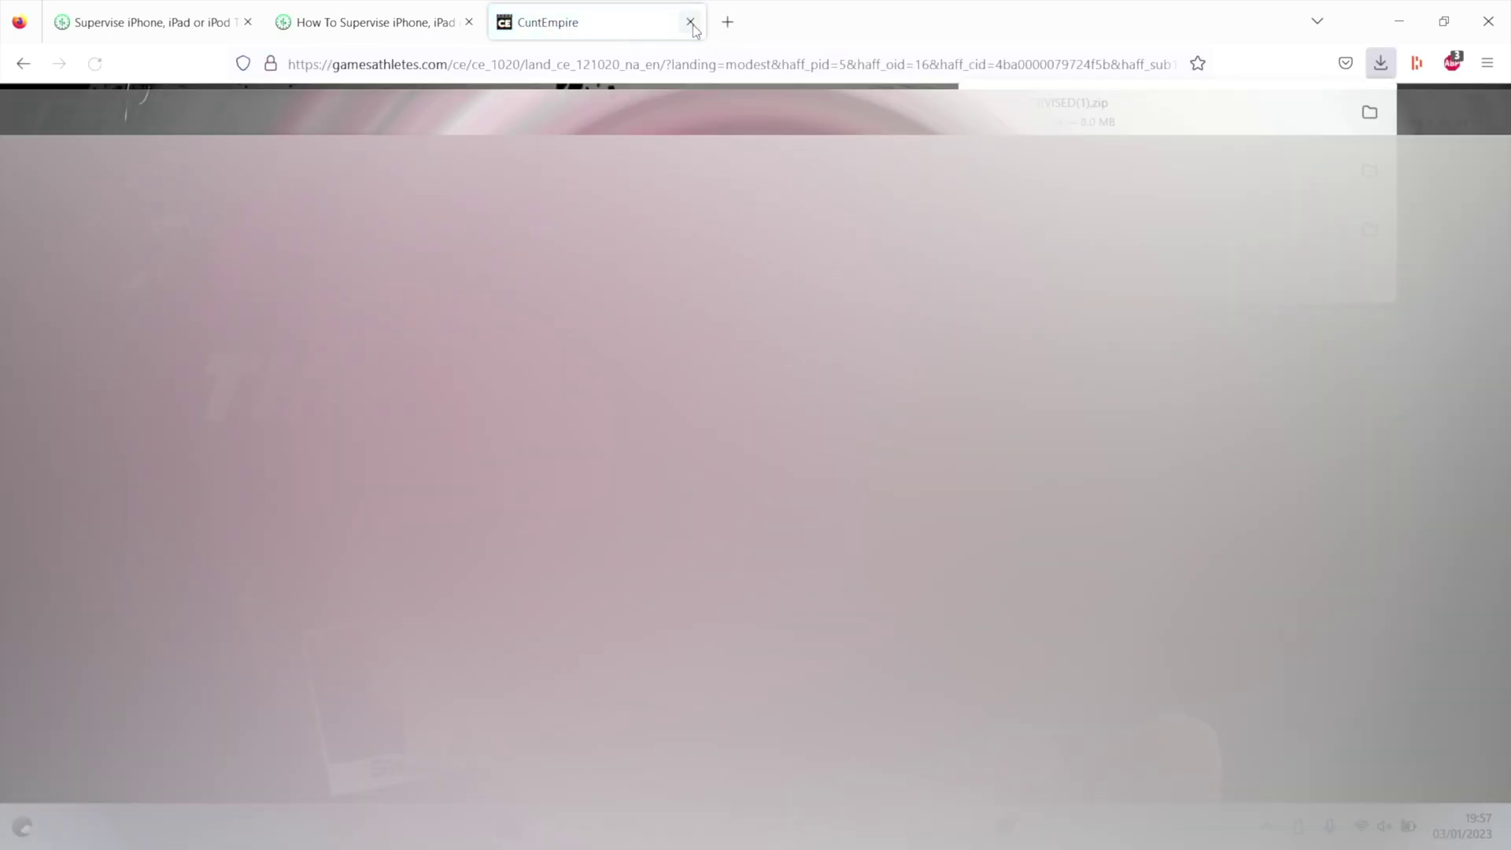
left_click(692, 23)
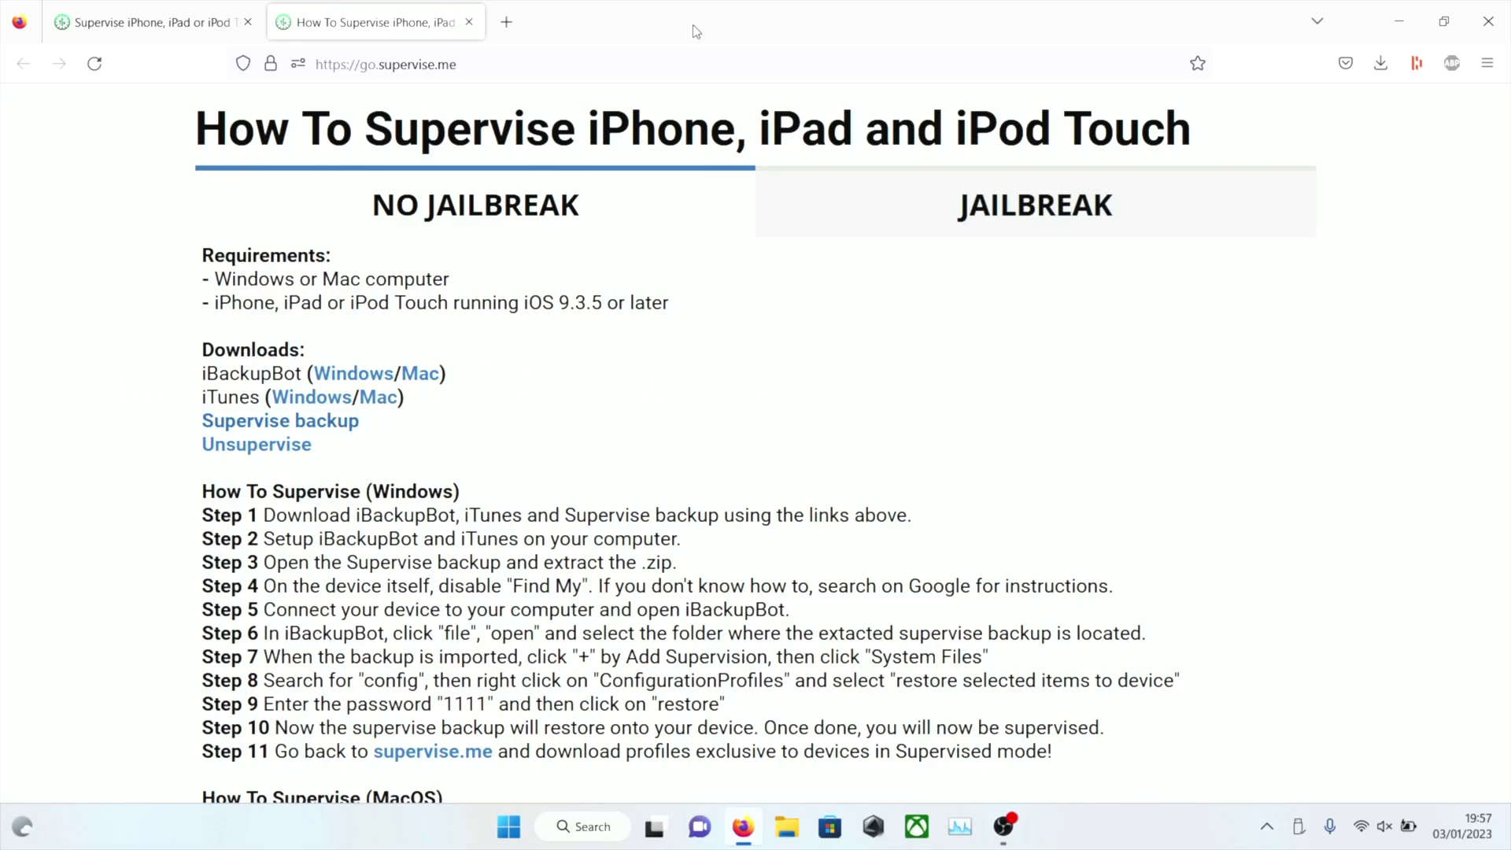
left_click(1380, 63)
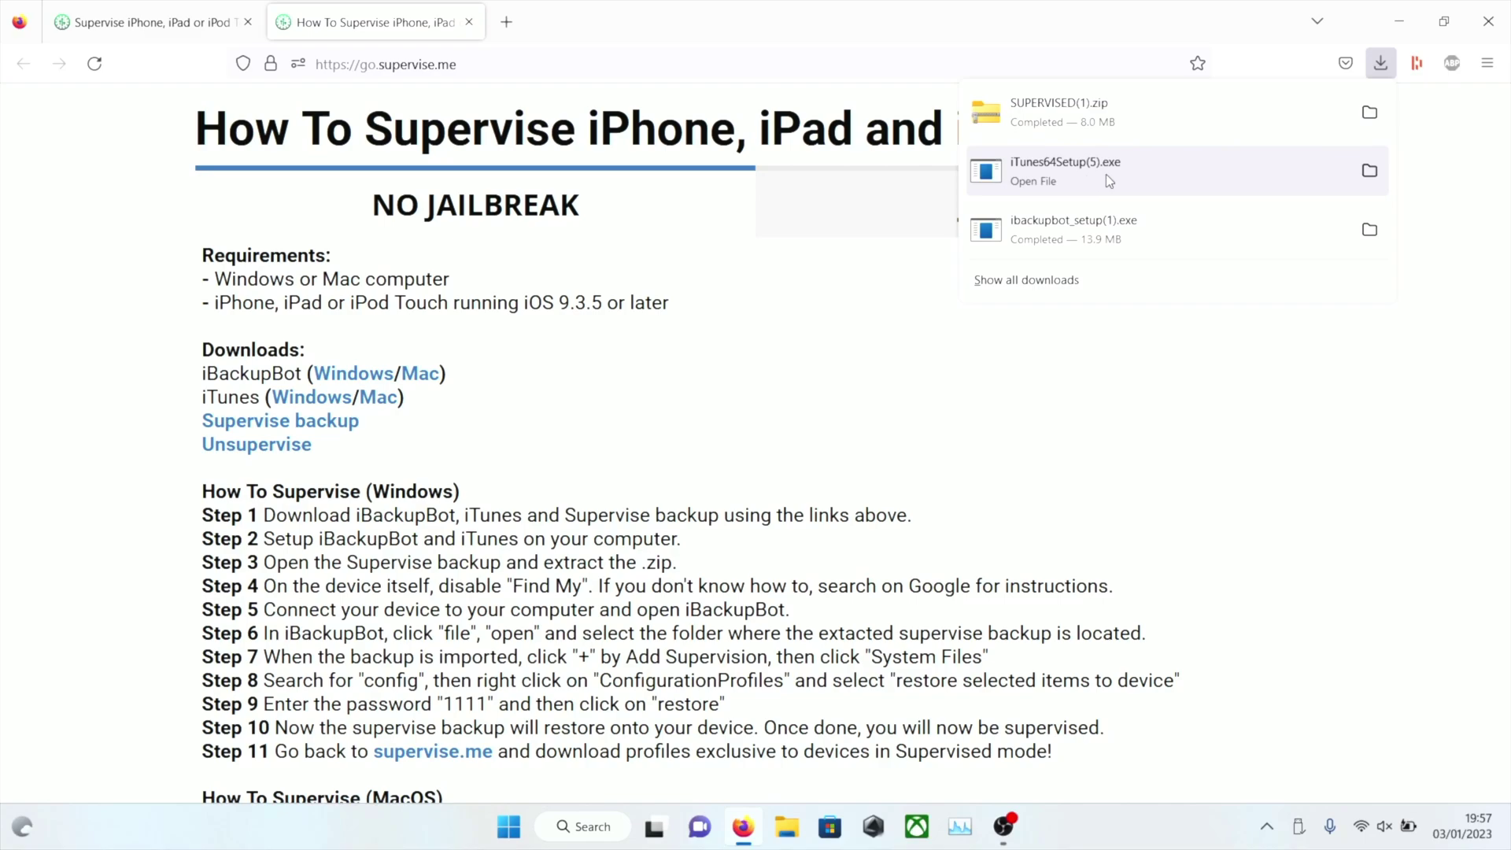
left_click(502, 837)
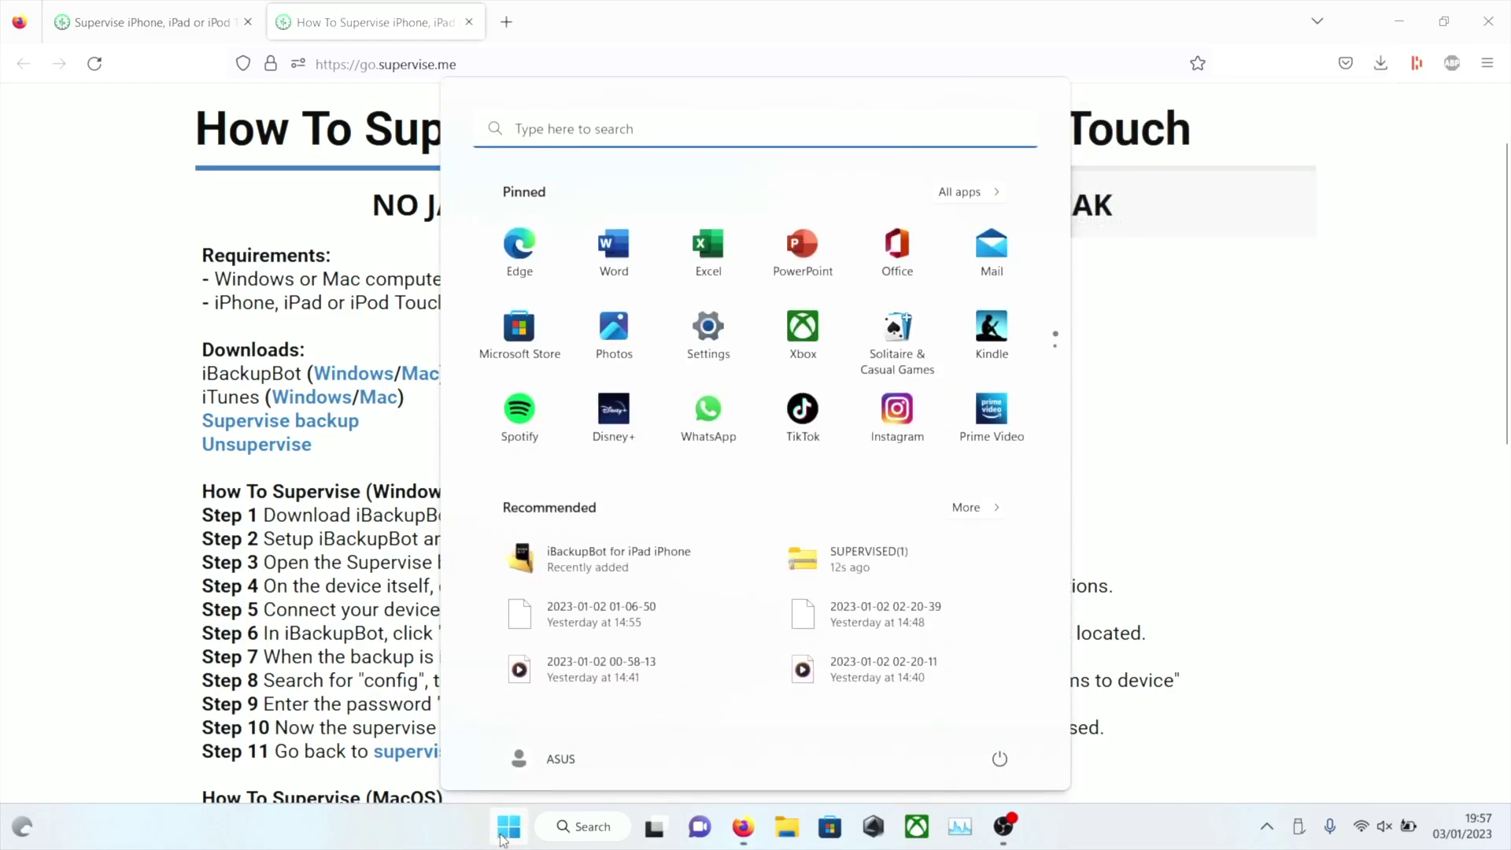
left_click(998, 758)
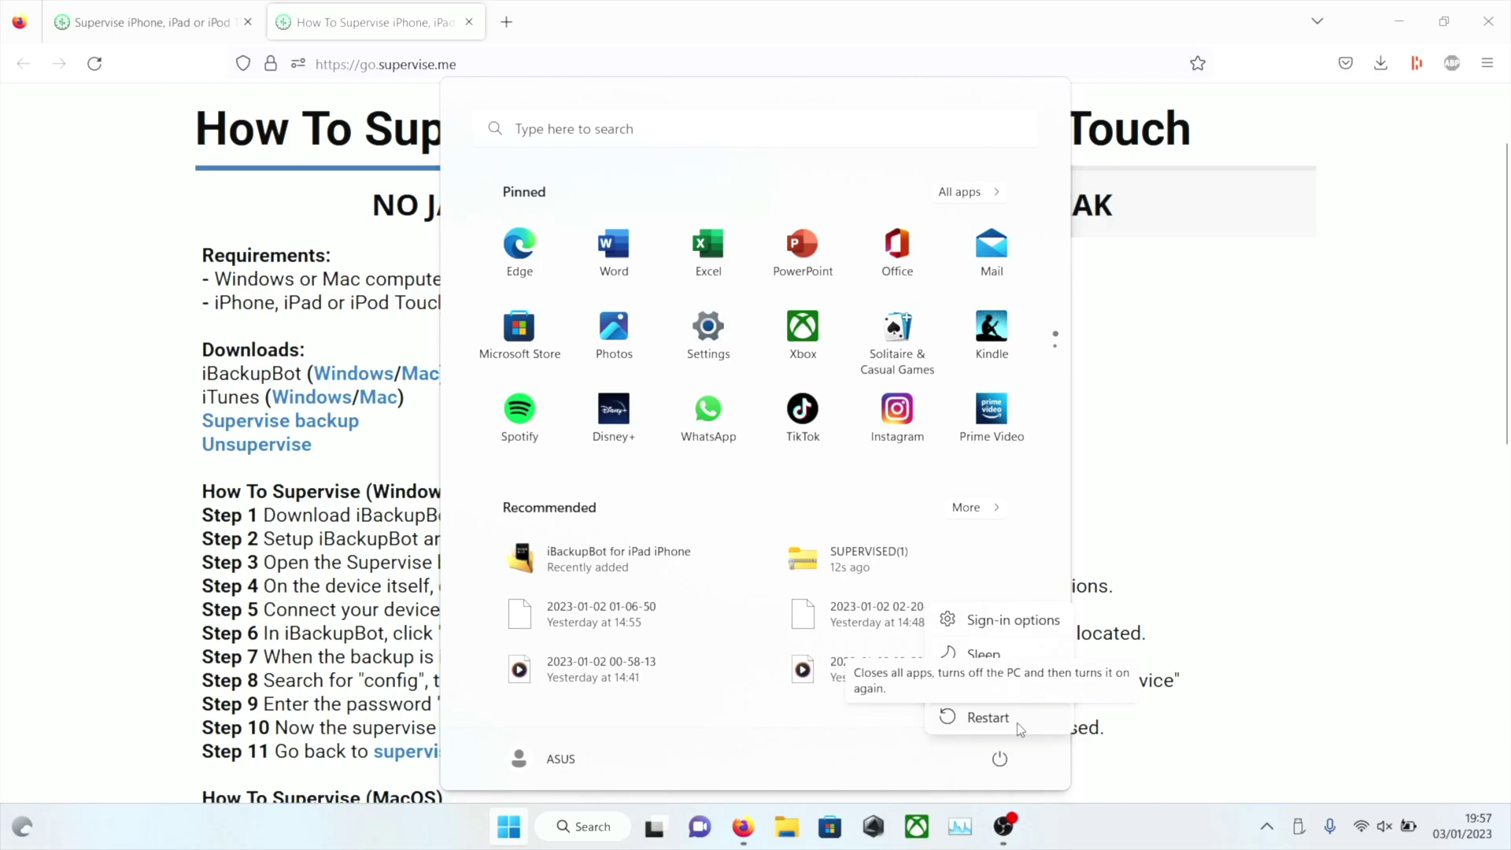
left_click(1134, 709)
left_click(1186, 687)
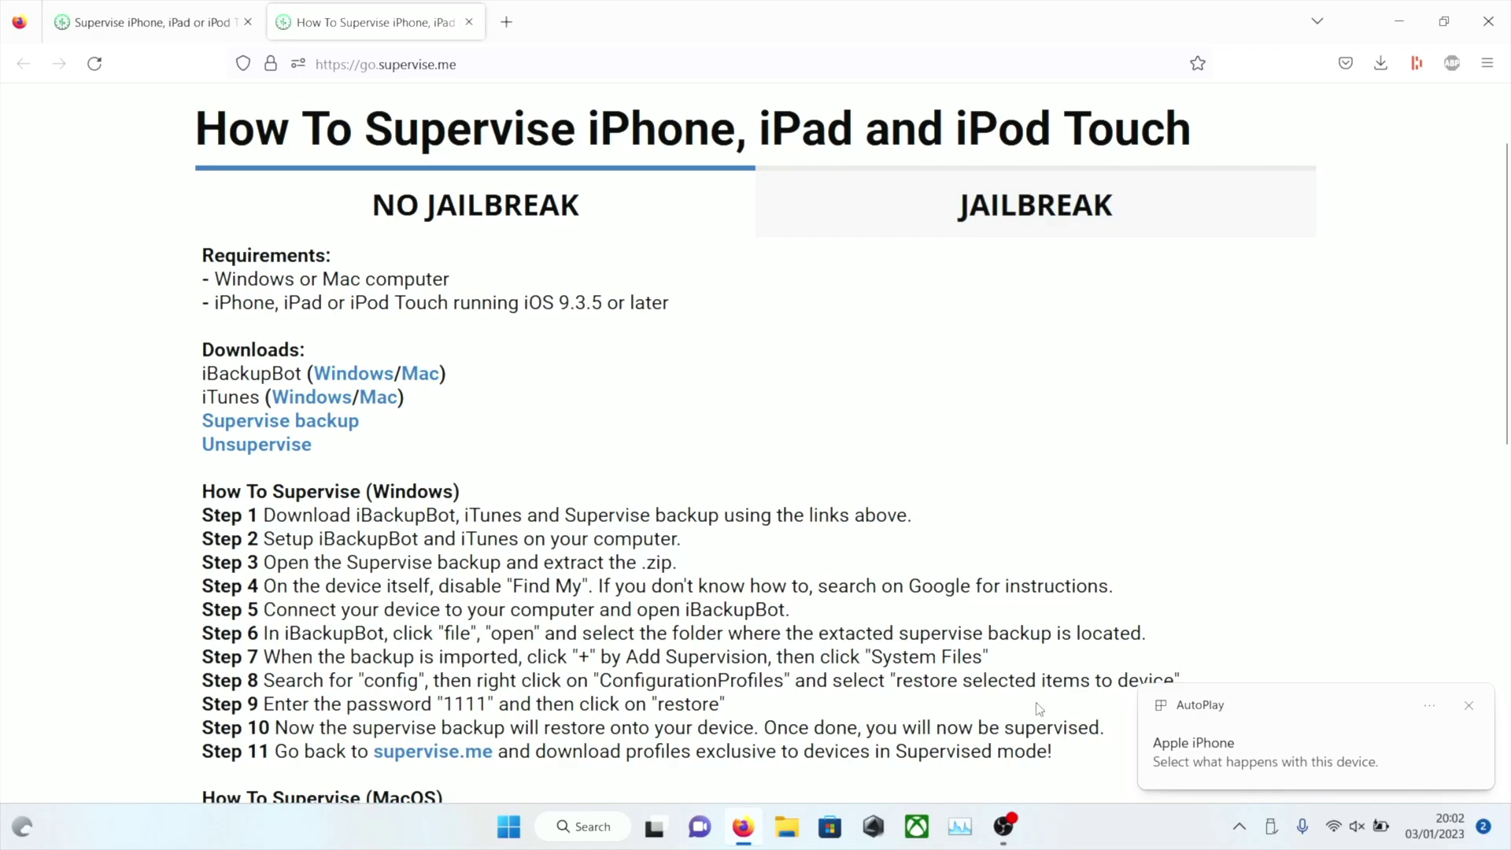
Launch iBackupBot from Windows search ('iback') and dismiss the connection and backup-loading errors
left_click(607, 830)
type("iback")
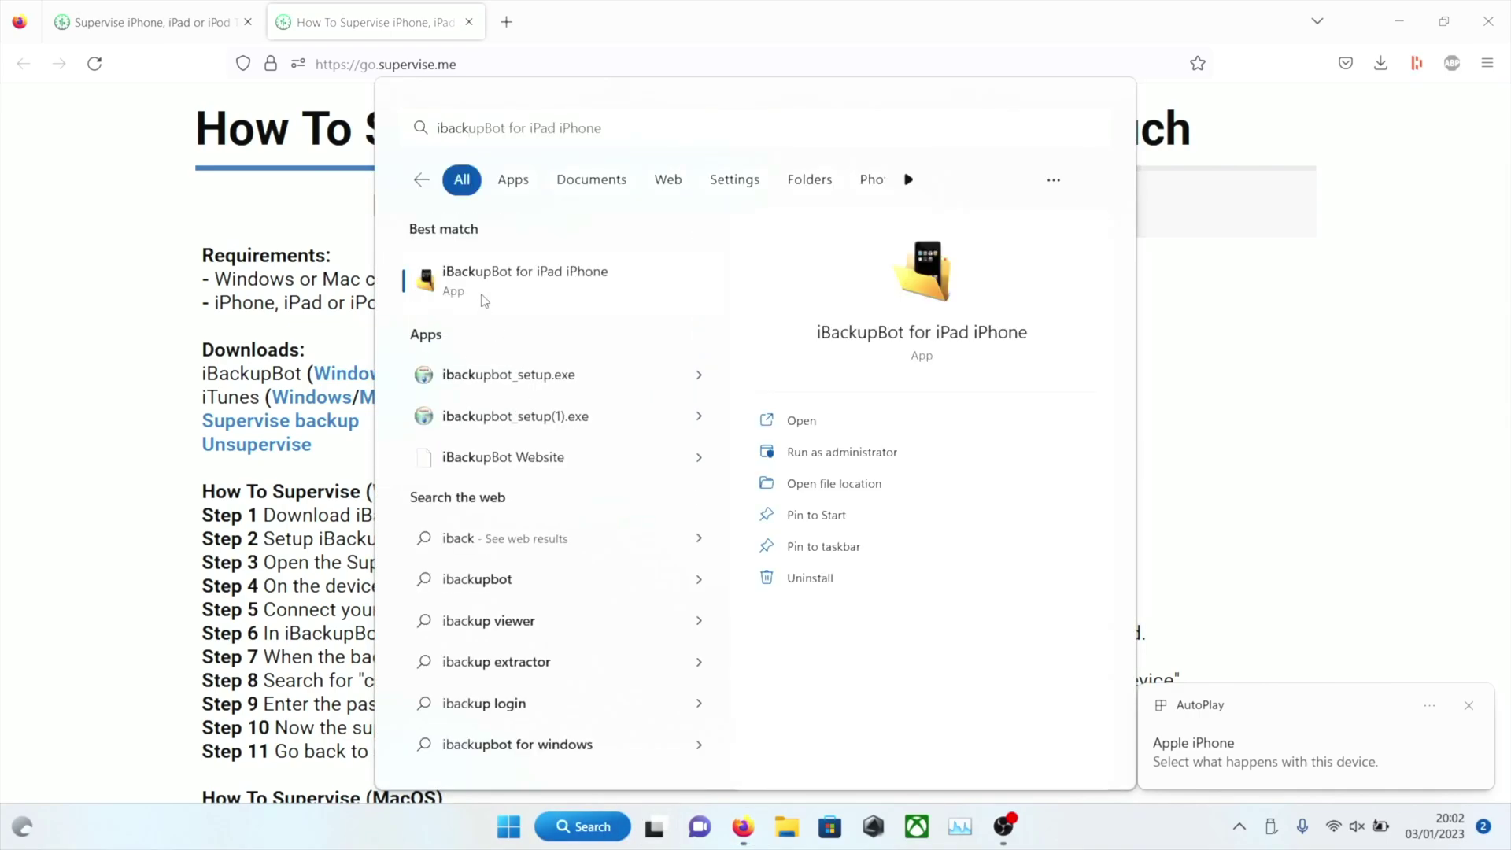
left_click(482, 298)
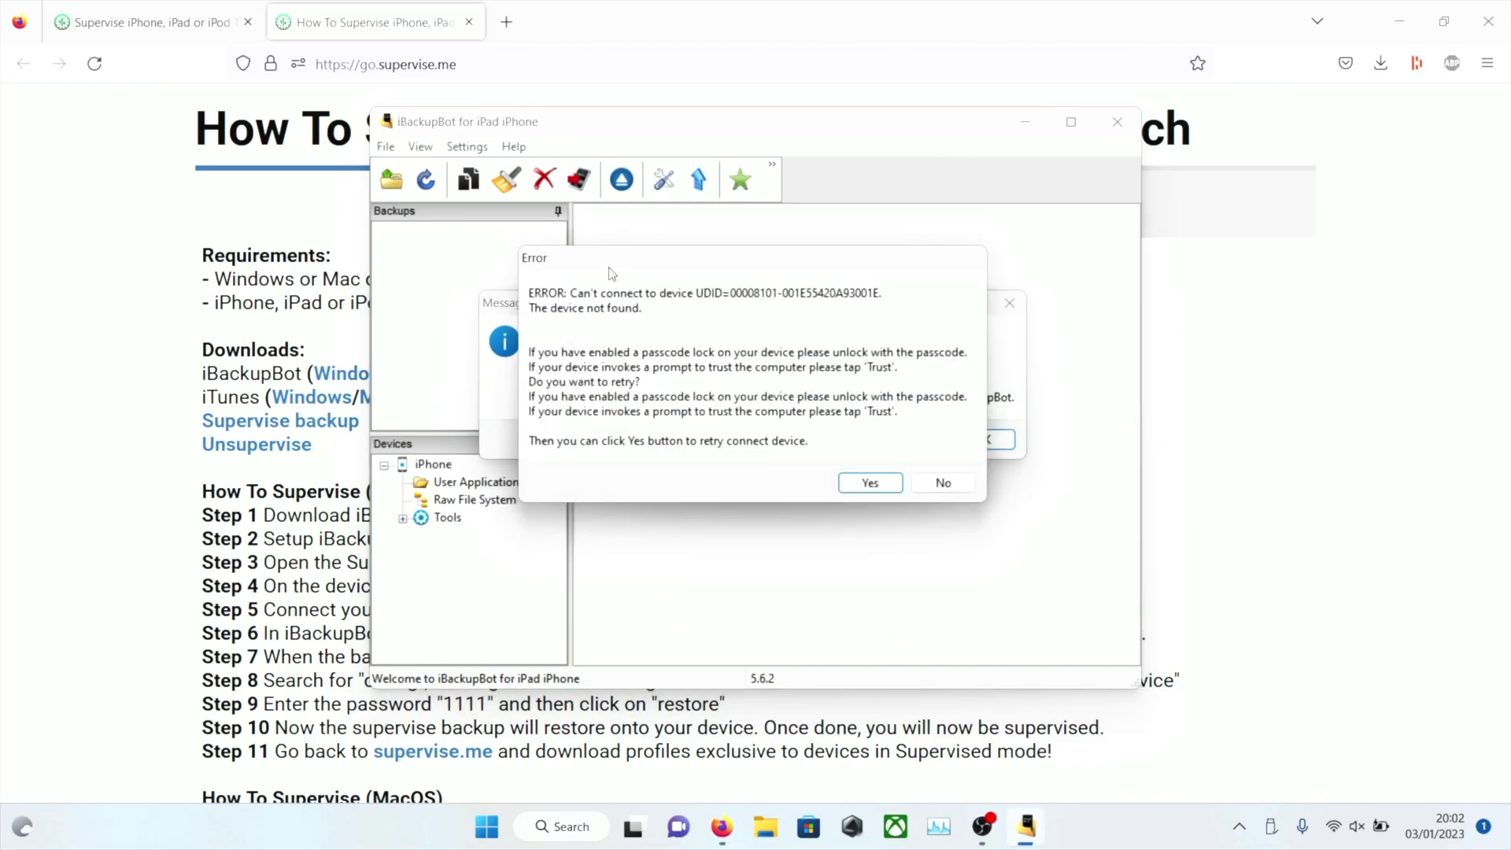
left_click(941, 484)
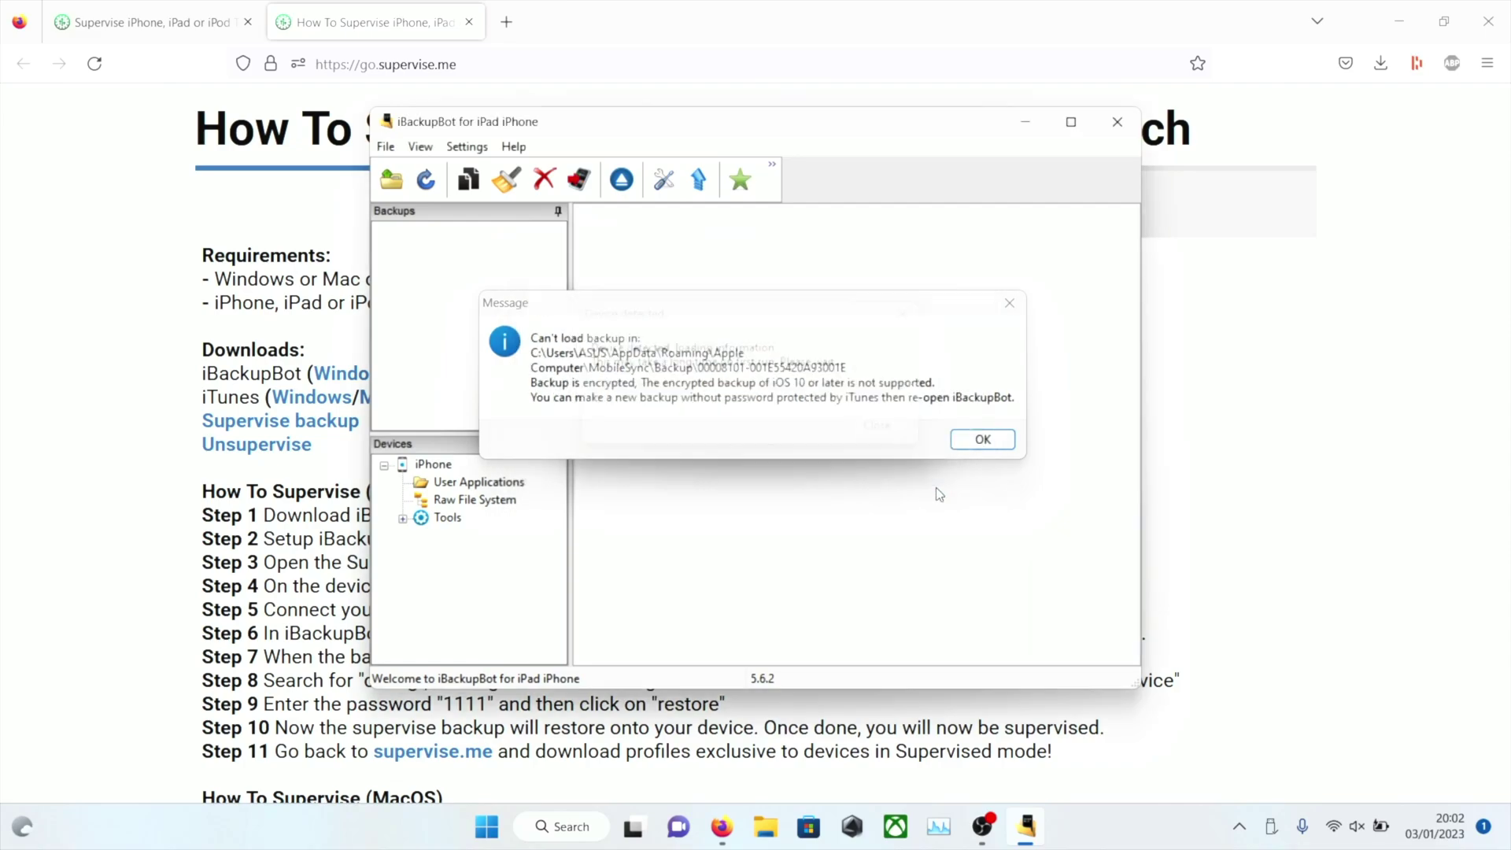
left_click(976, 442)
left_click(976, 442)
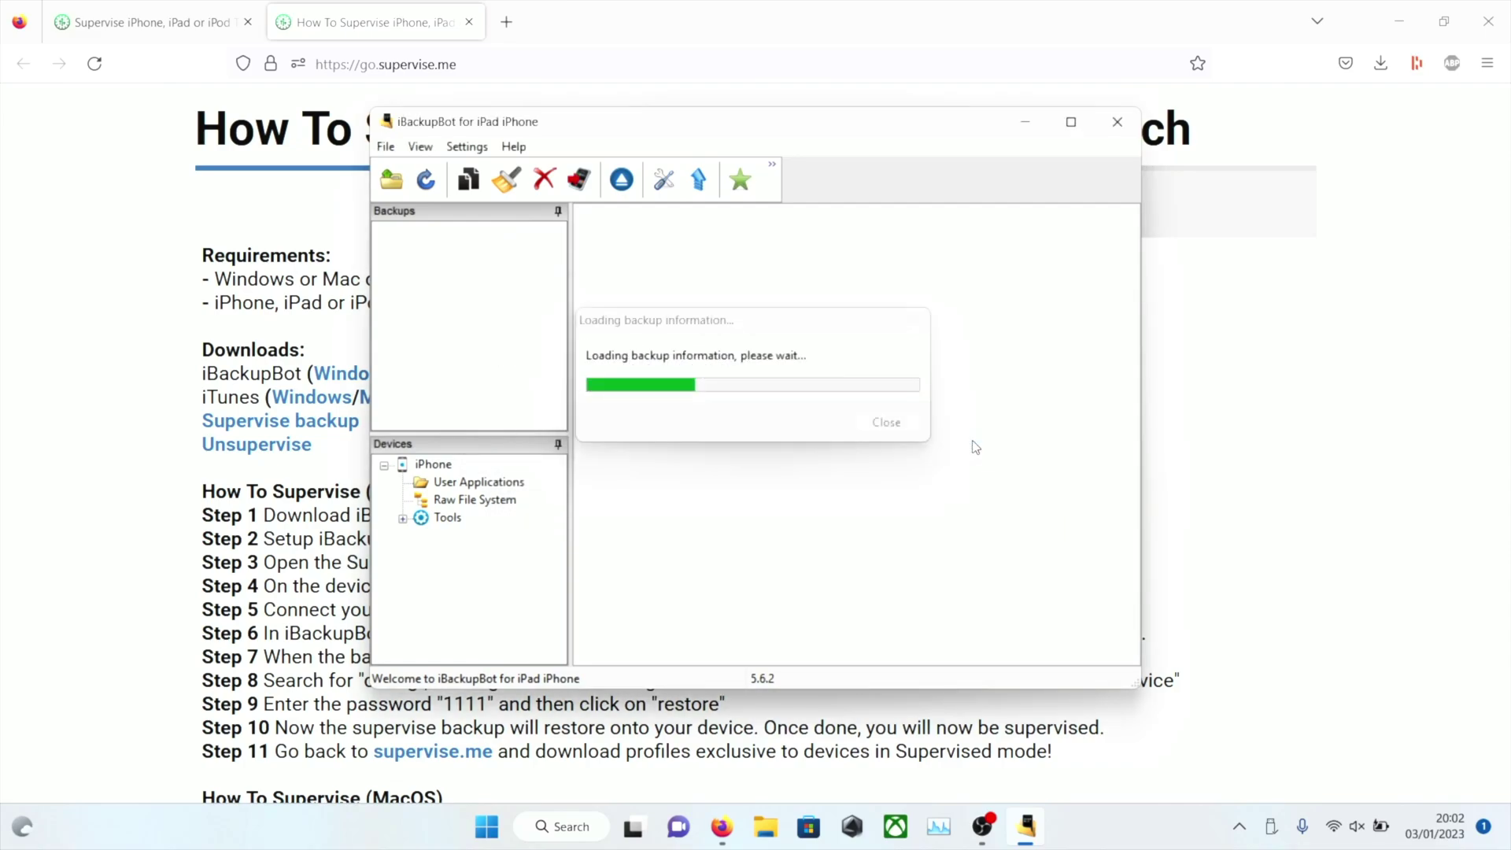
left_click(976, 443)
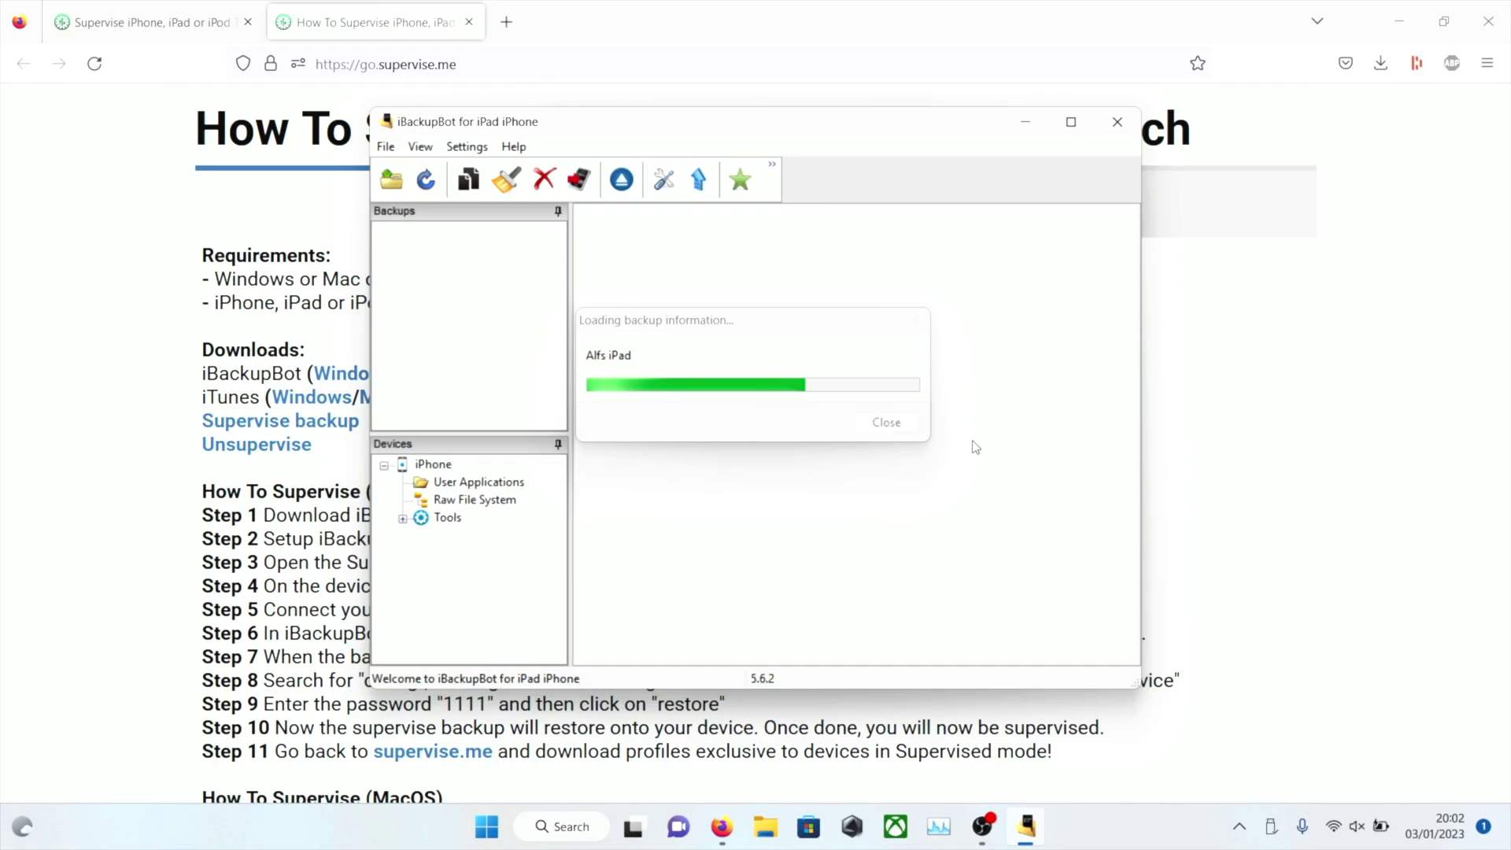
left_click(975, 444)
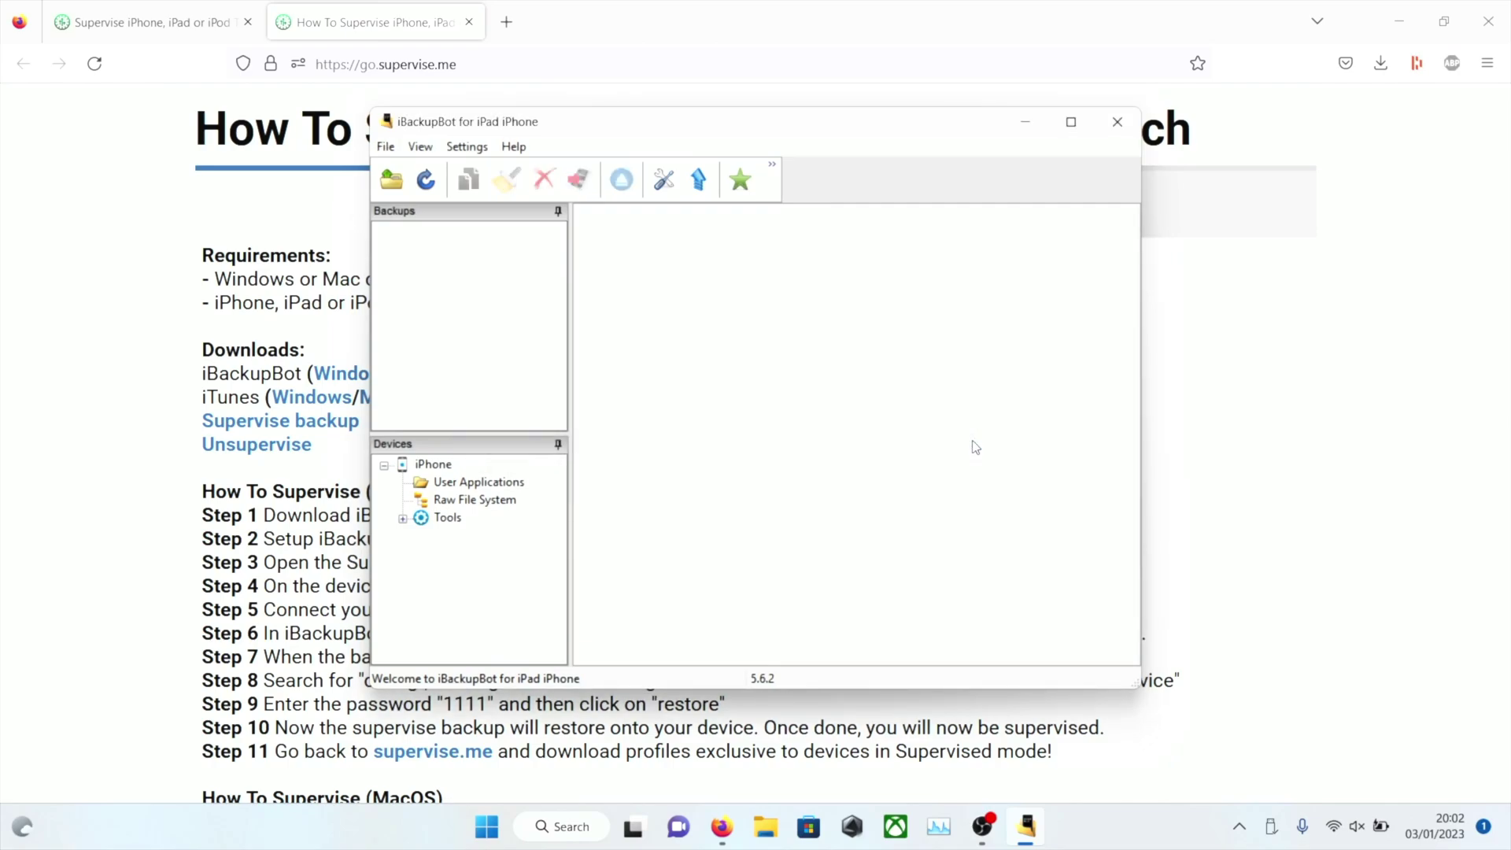
Show the connected iPhone's device details, checking its iOS 16.0.1 version
left_click(423, 466)
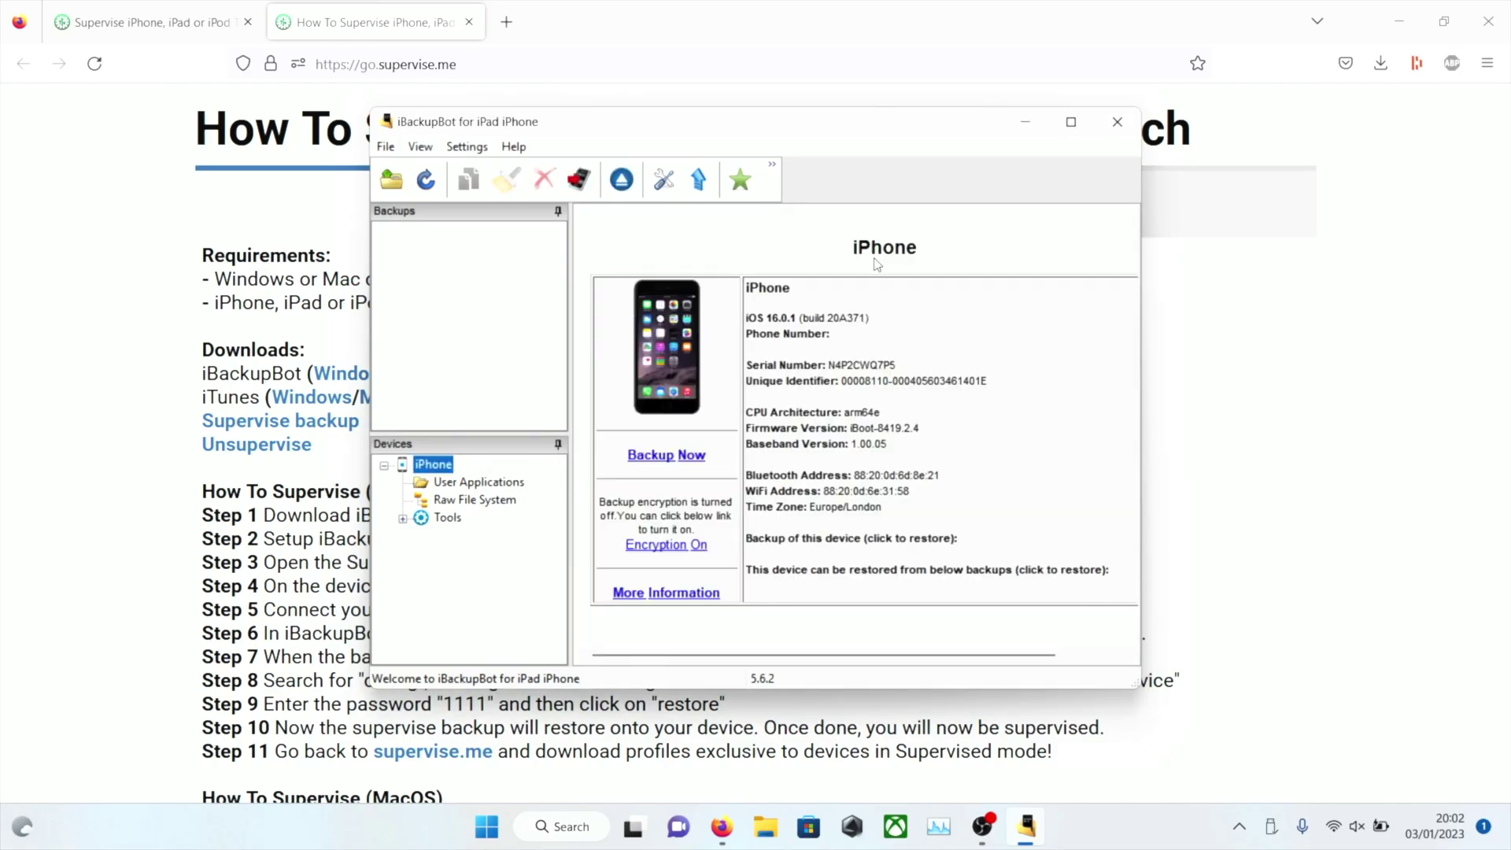
left_click_drag(791, 317, 842, 325)
left_click(842, 324)
Extract SUPERVISED(1).zip from Downloads into its default SUPERVISED(1) folder
left_click(753, 842)
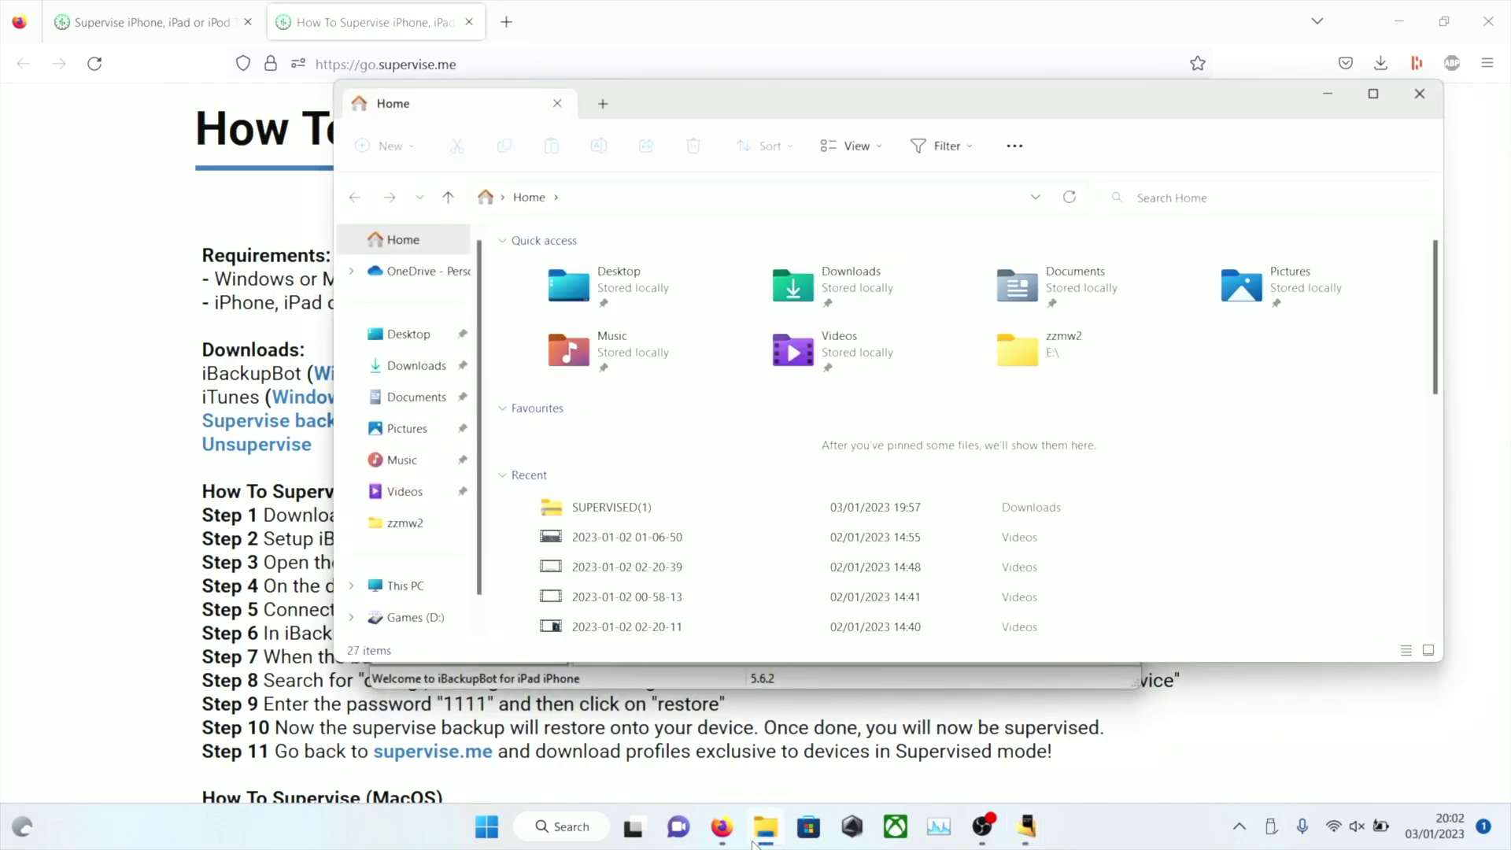
left_click(401, 370)
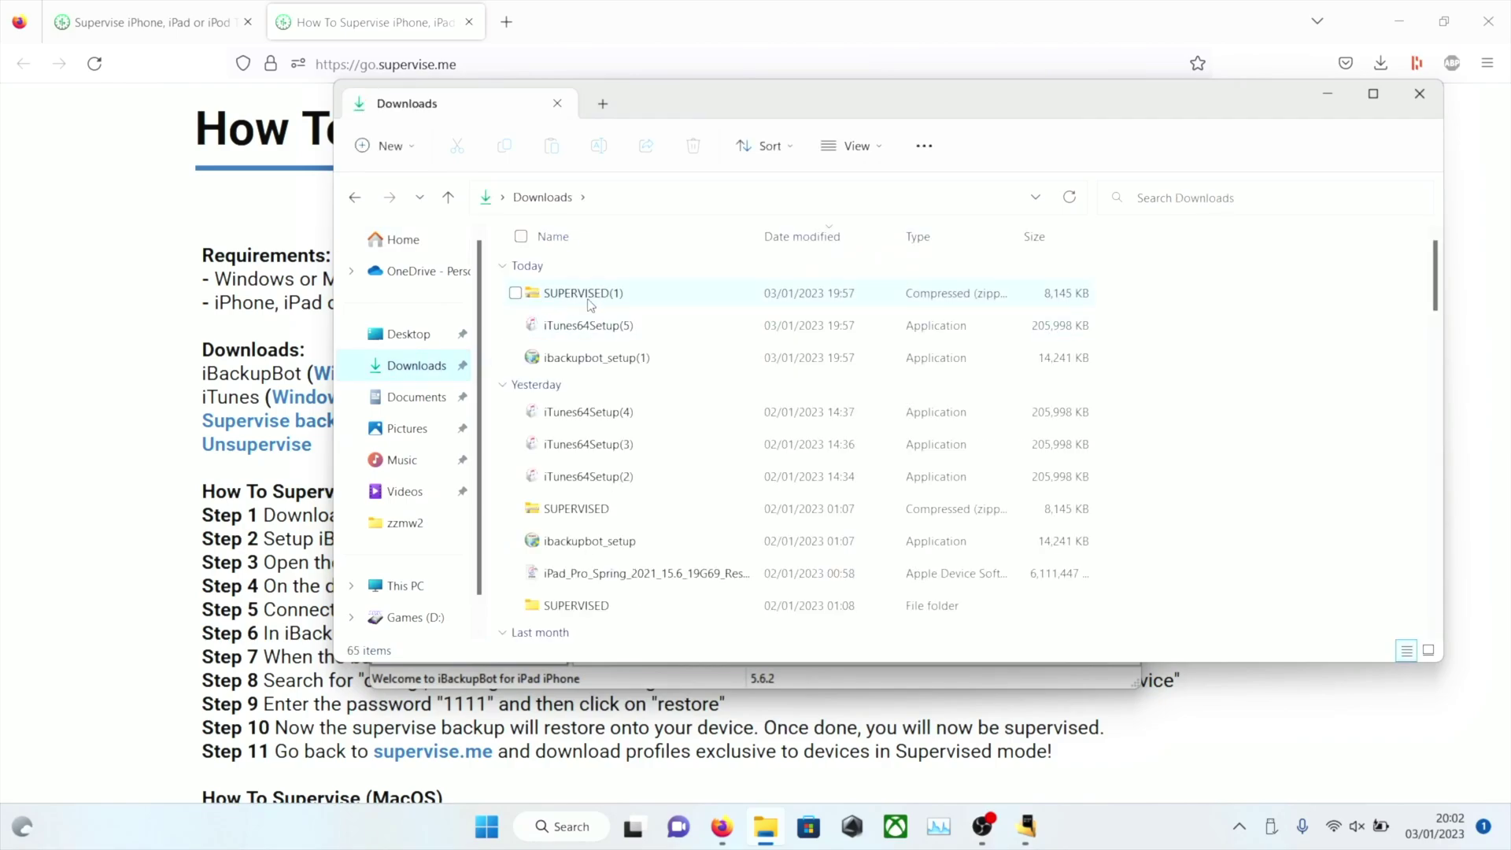
left_click(638, 300)
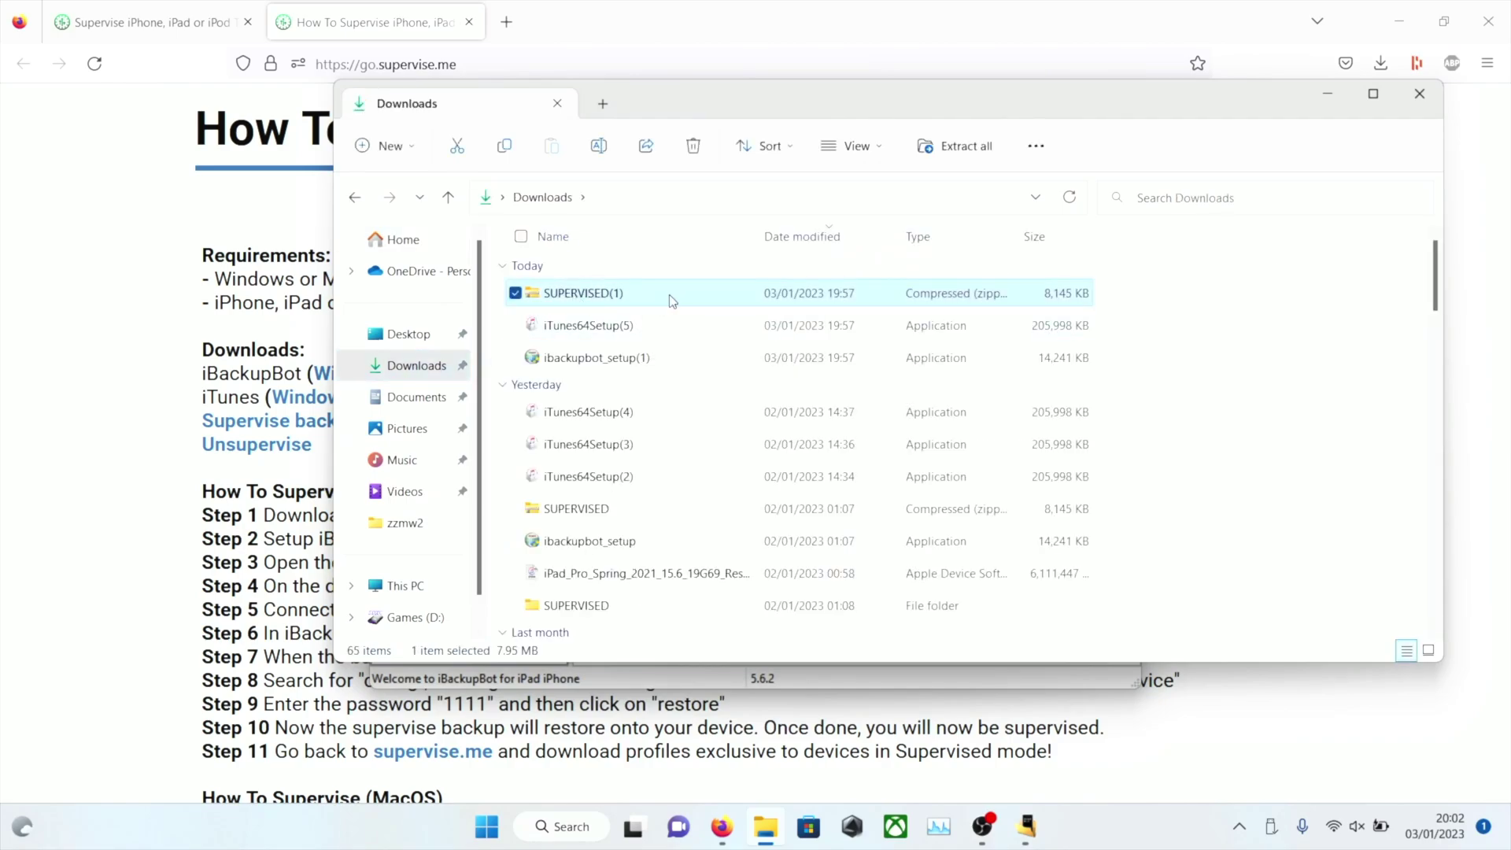
left_click(938, 156)
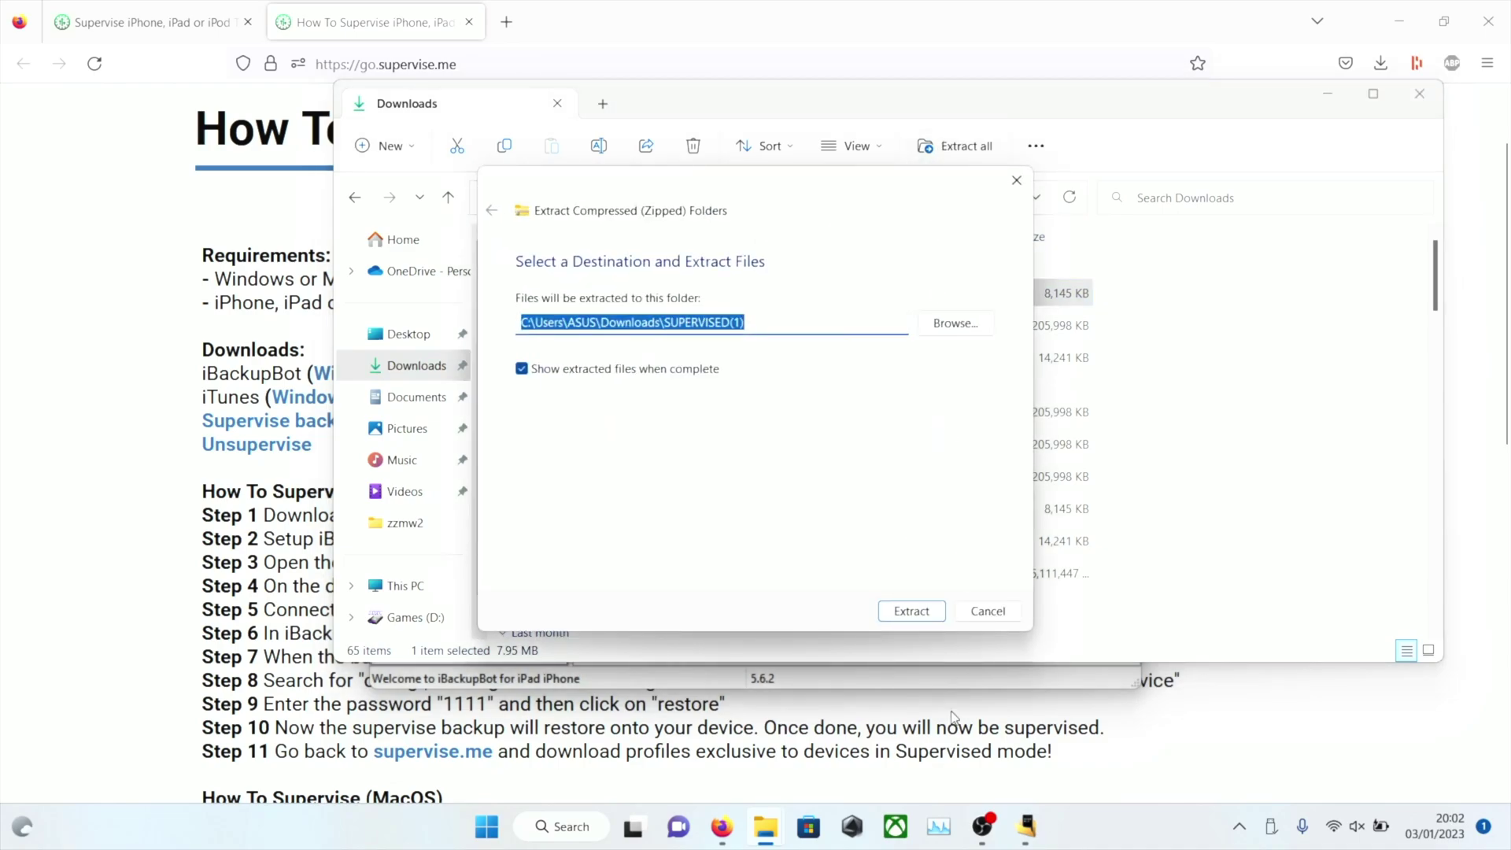
left_click(911, 611)
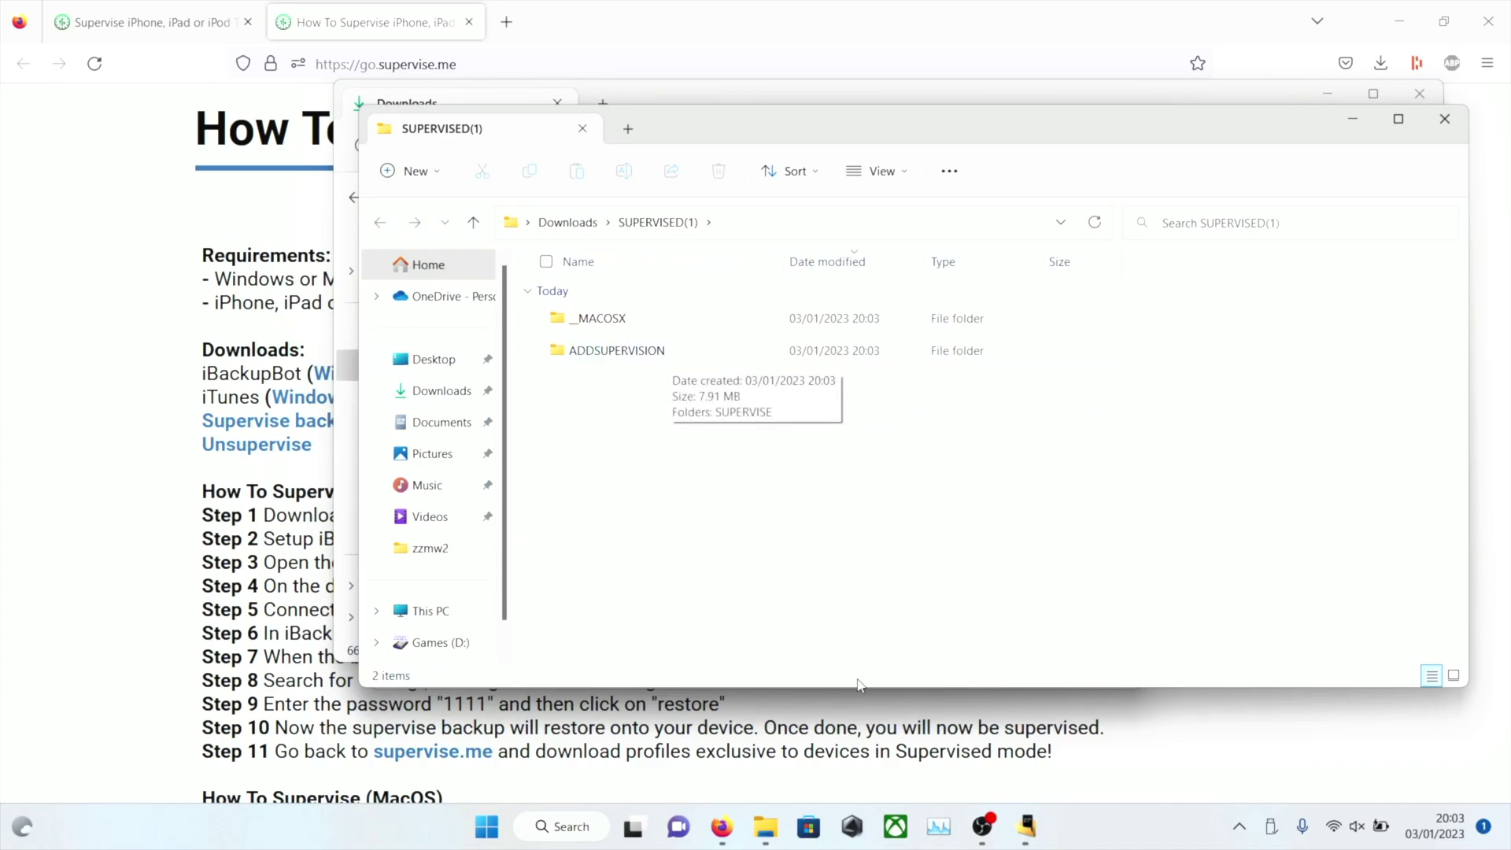
Load Downloads\SUPERVISED(1)\ADDSUPERVISION\SUPERVISE as a backup in iBackupBot
left_click(1033, 831)
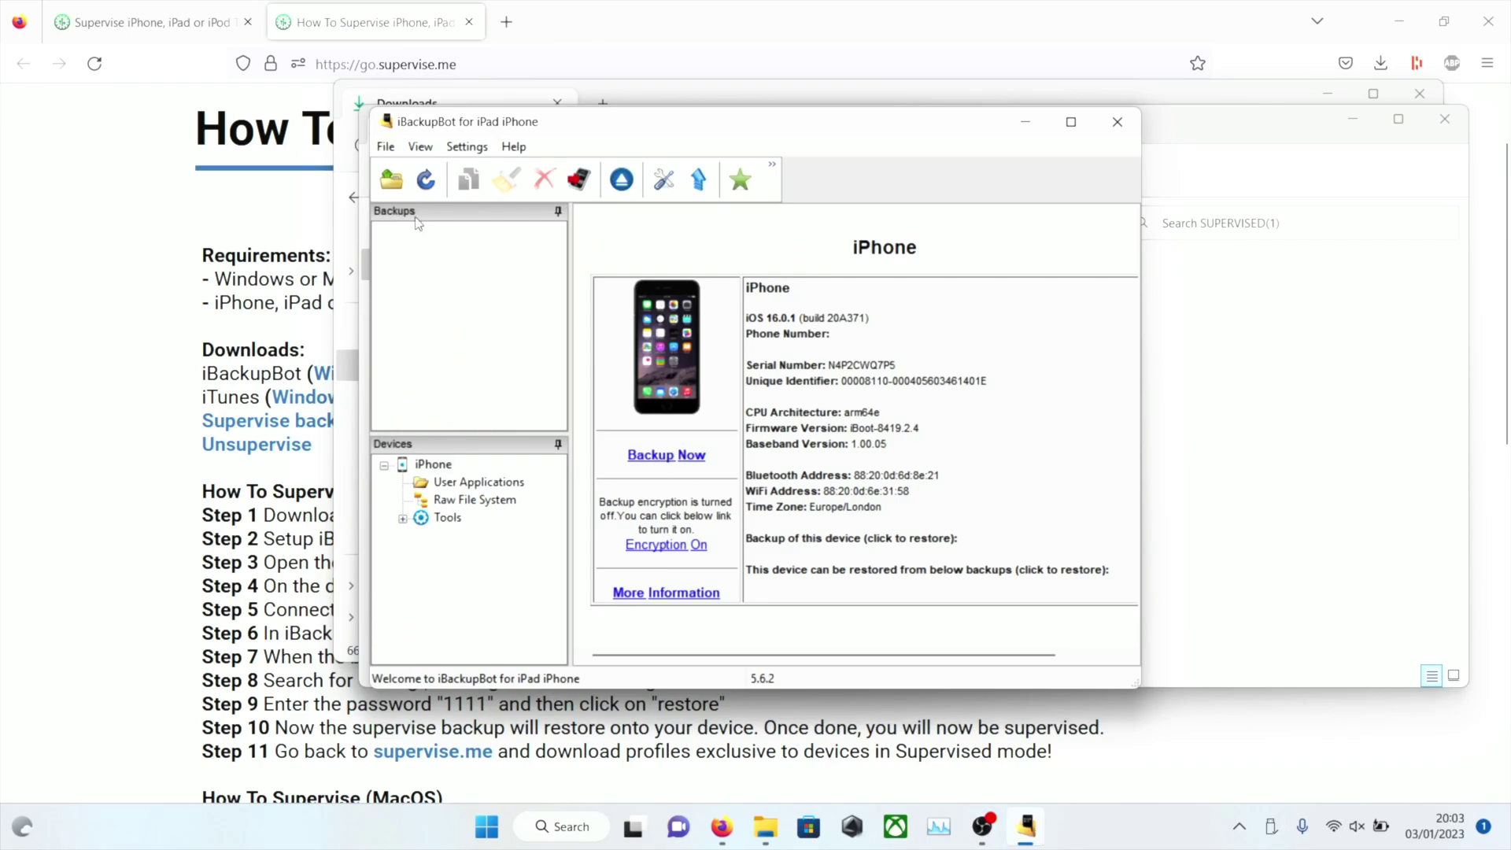
left_click(394, 190)
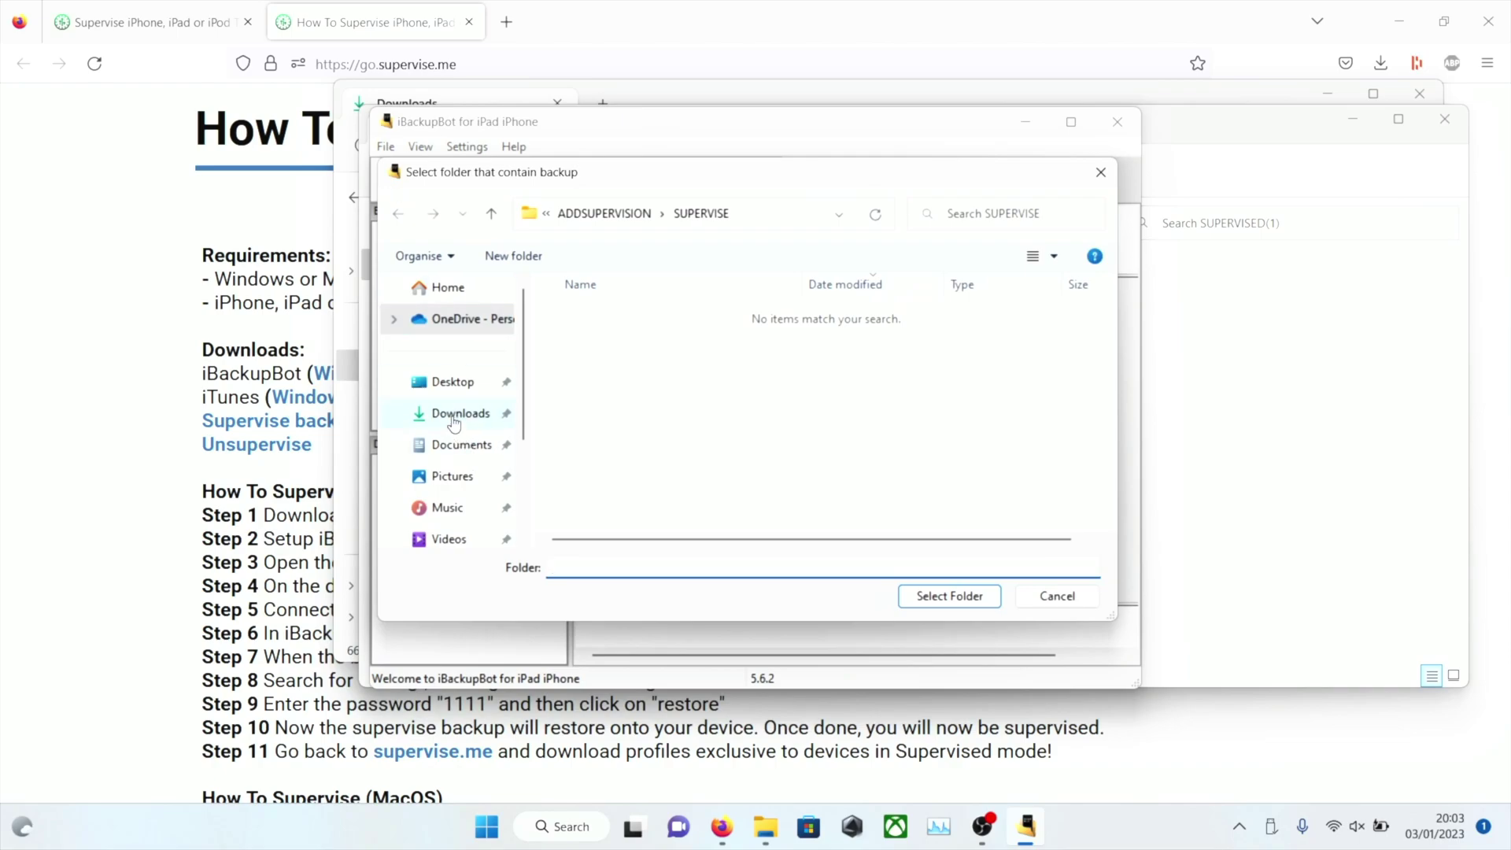
left_click(439, 416)
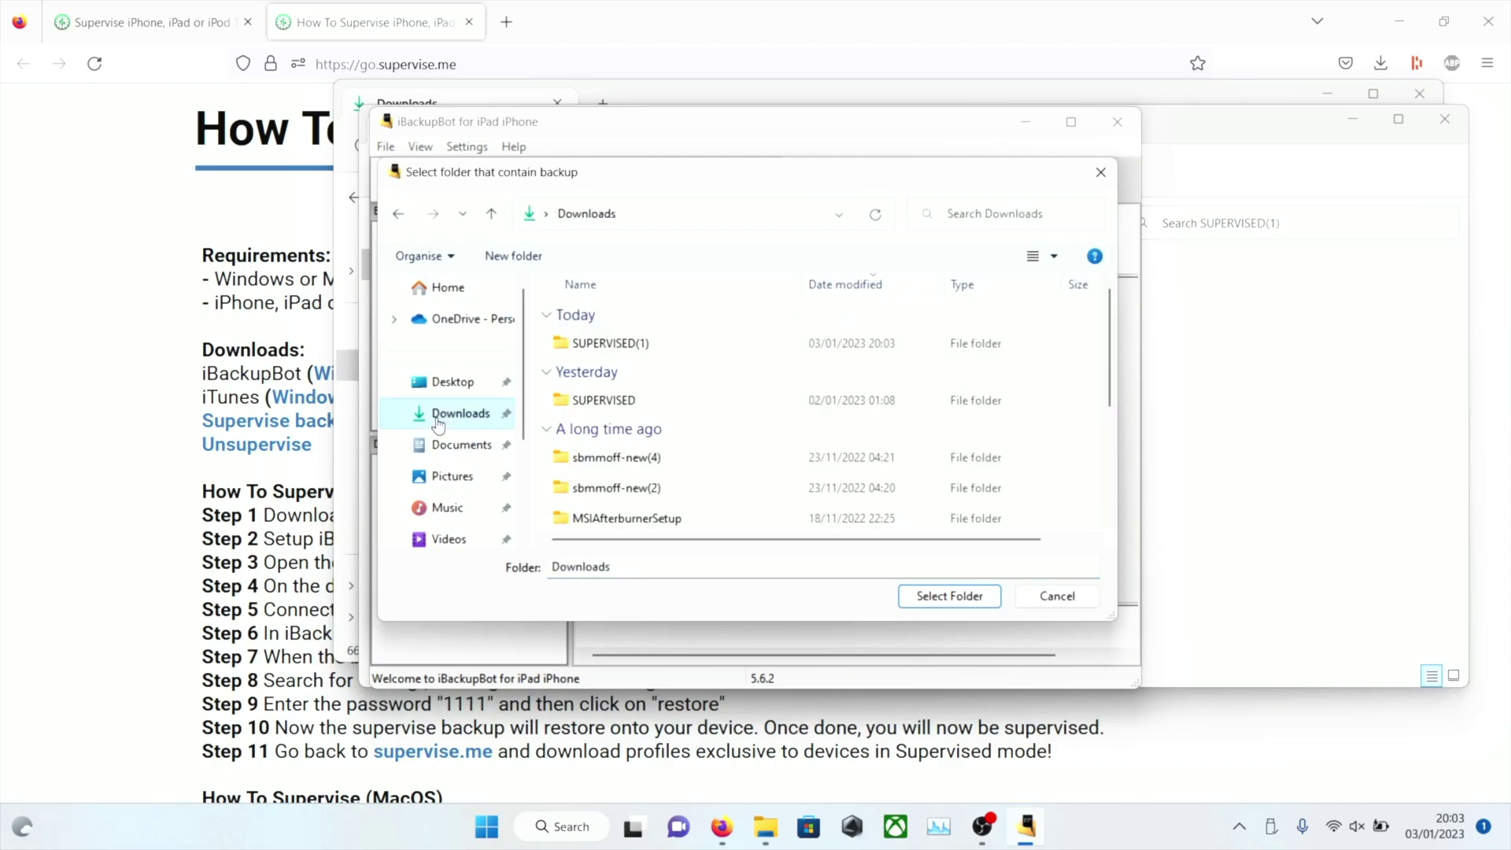
double_click(646, 348)
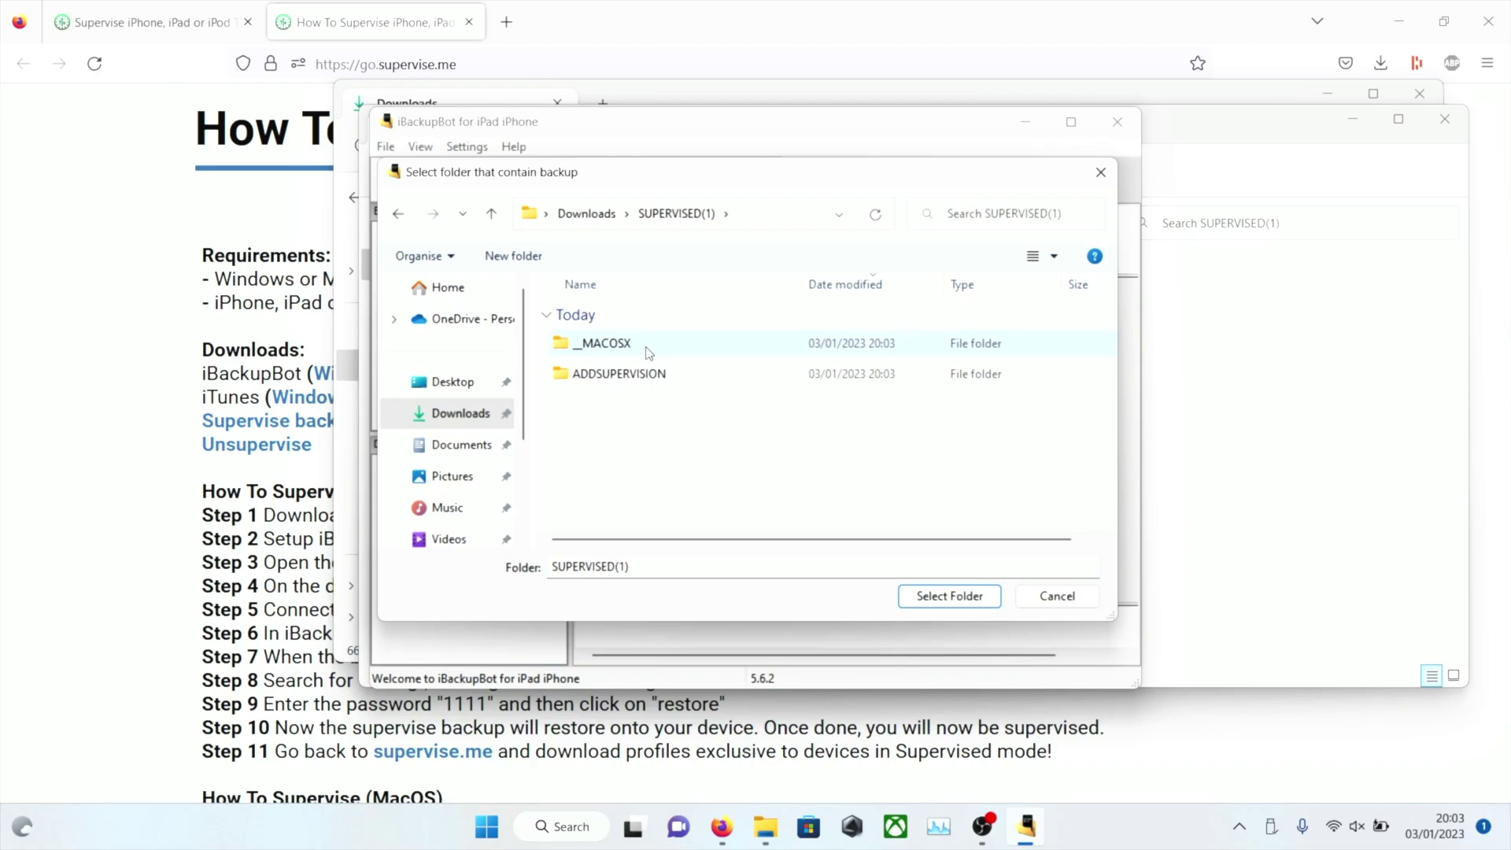
left_click(701, 383)
double_click(702, 383)
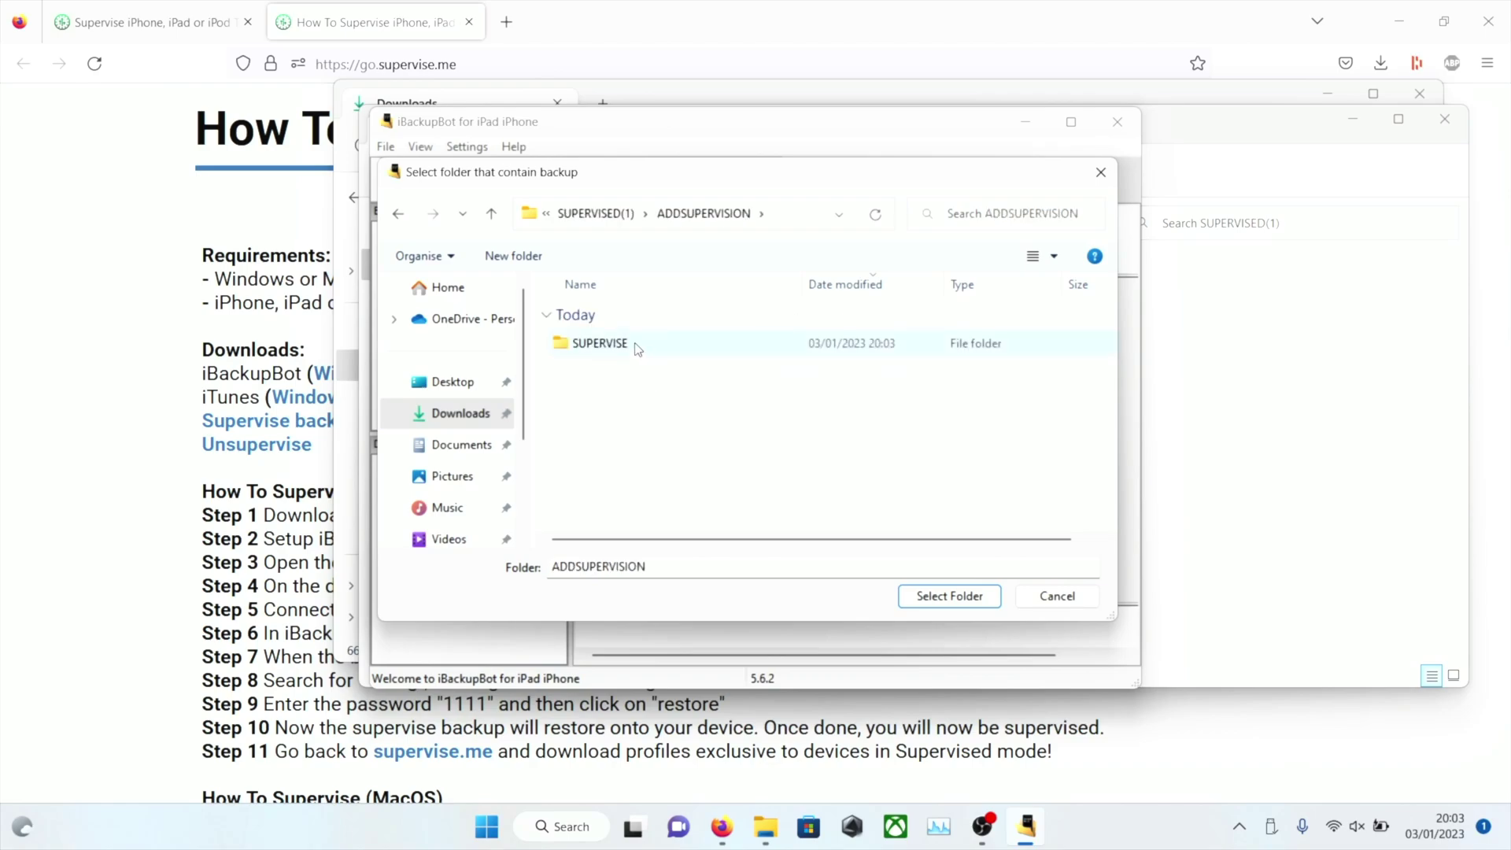
double_click(598, 344)
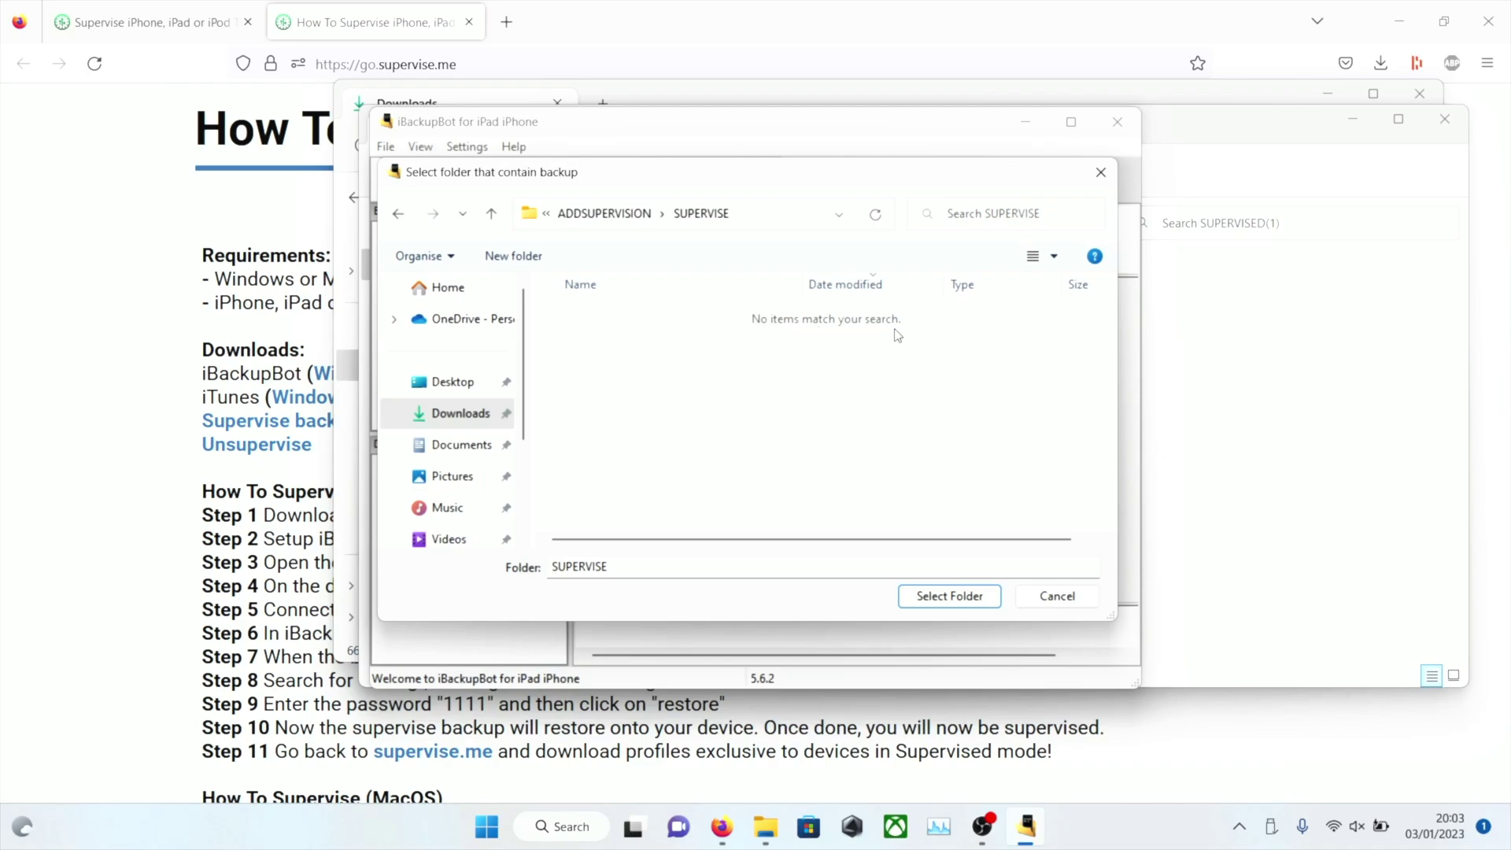
left_click(936, 598)
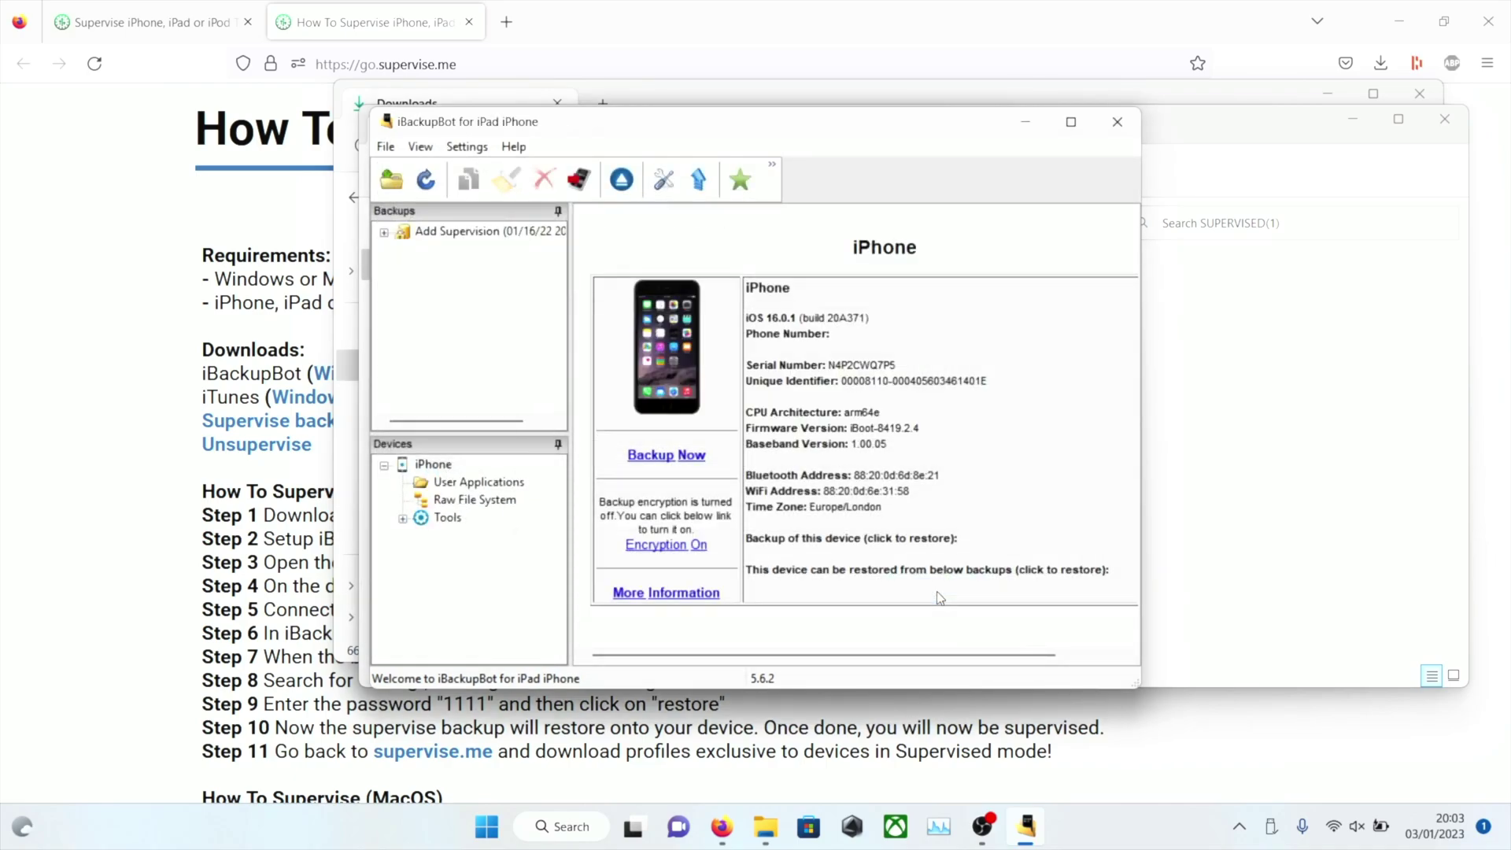
Search the Add Supervision backup's System Files for config entries and select ConfigurationProfiles
left_click(385, 233)
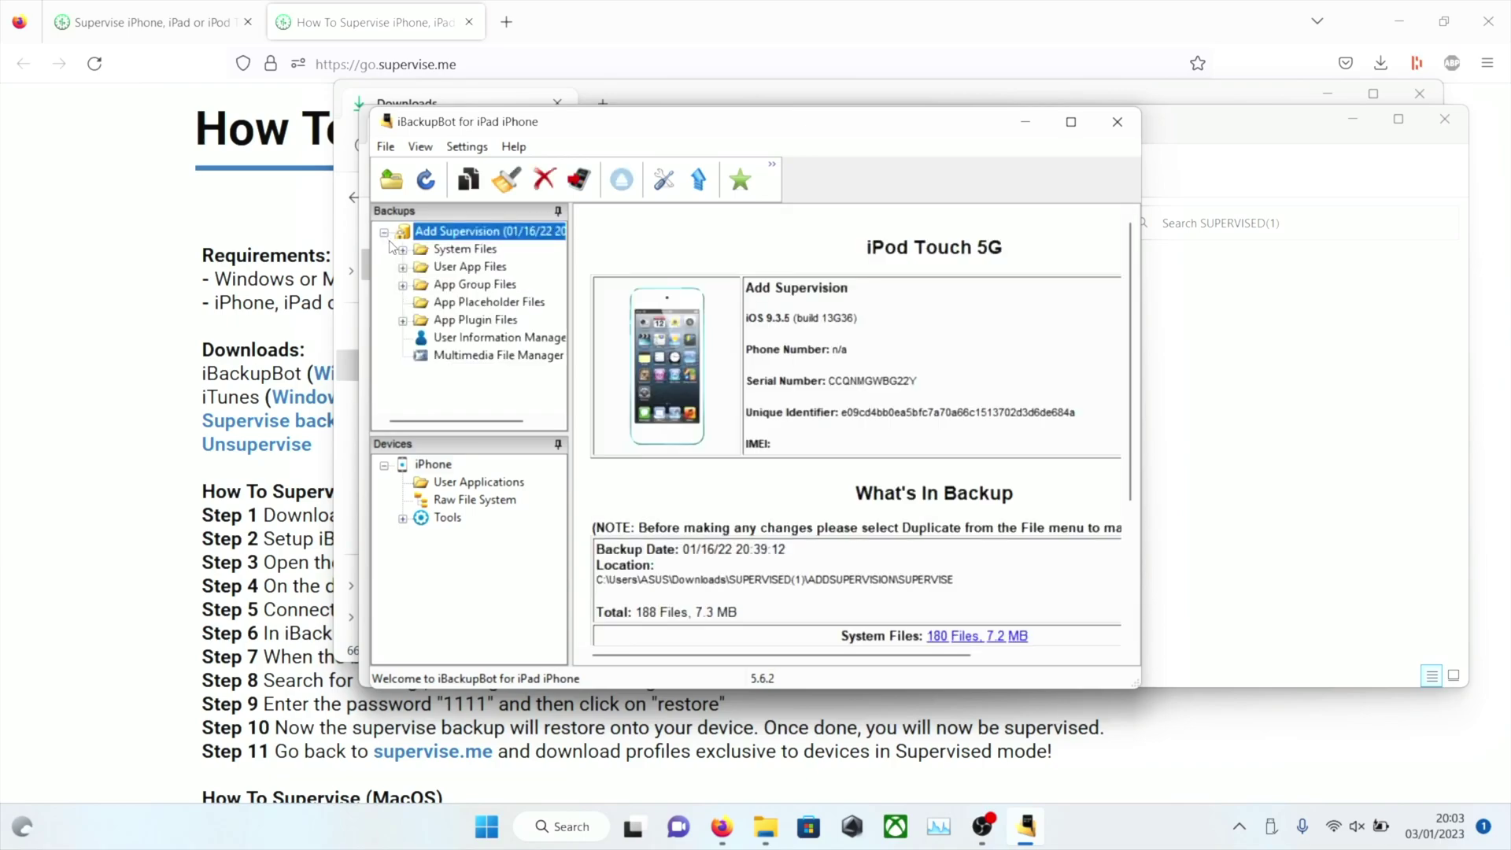
left_click(446, 252)
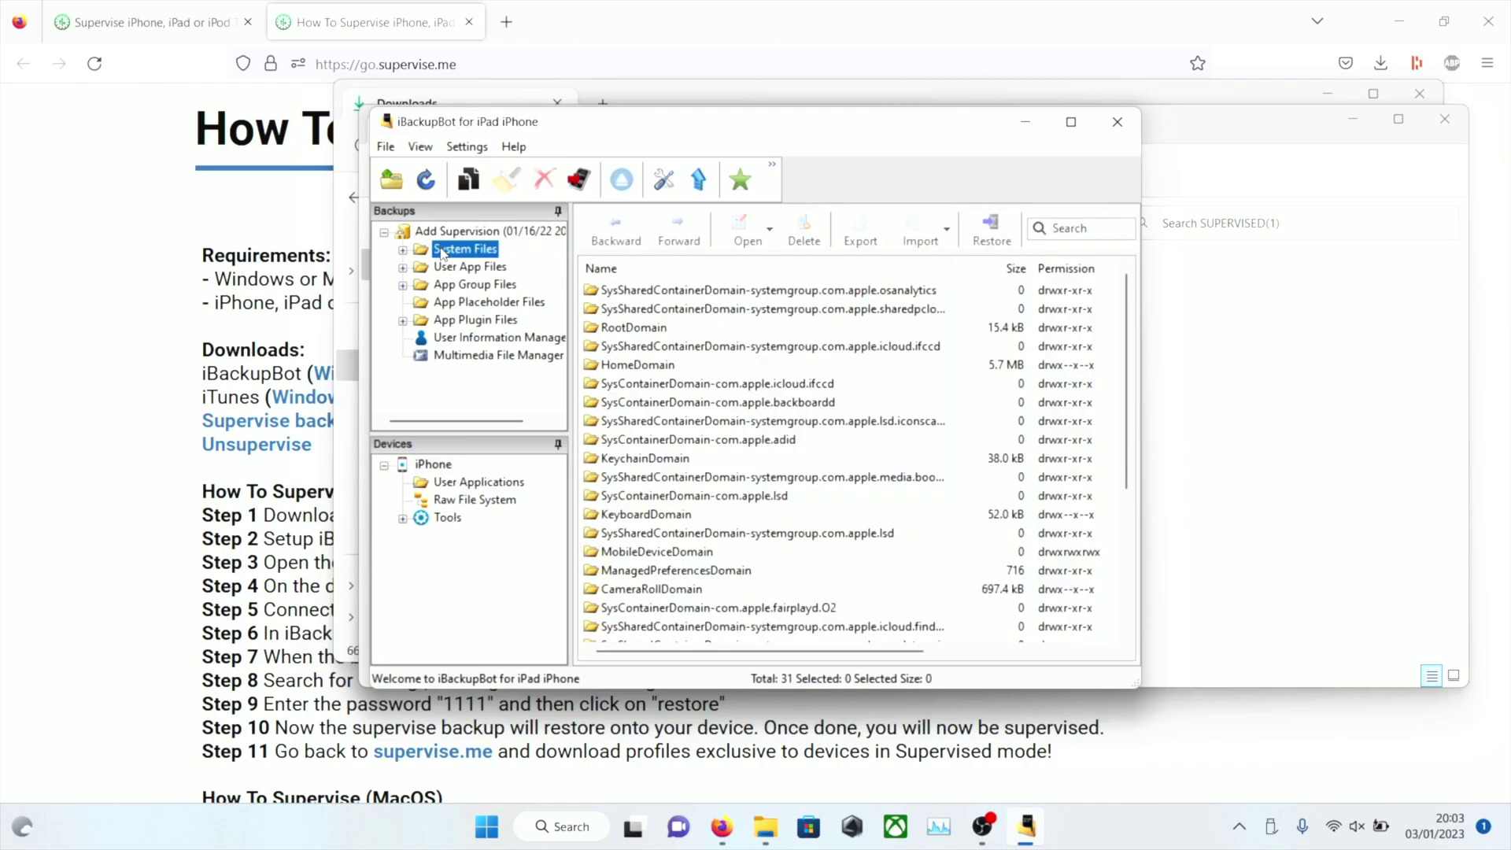
left_click(1075, 227)
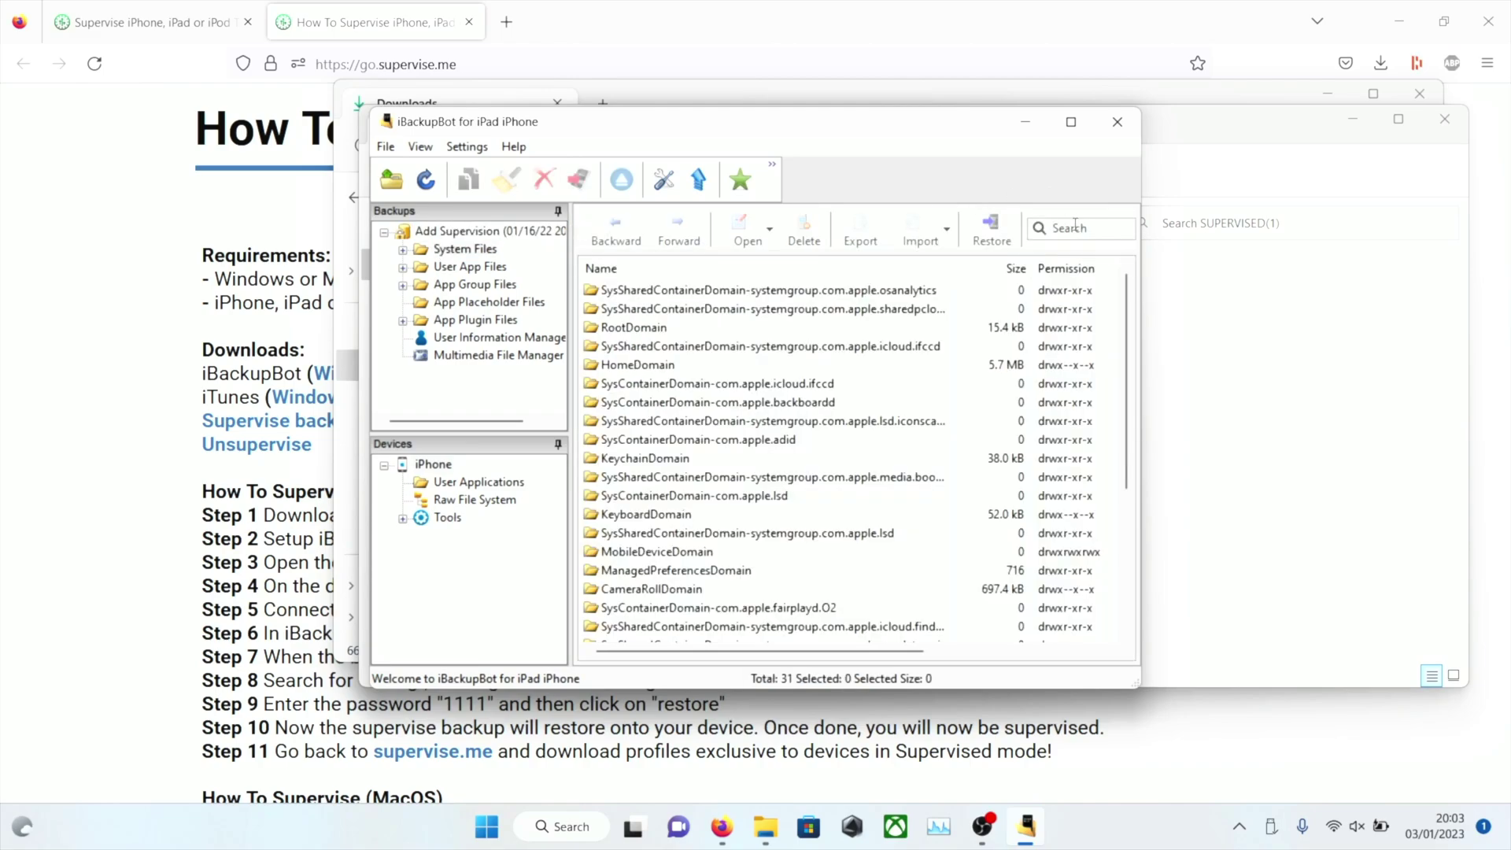
type("config")
key("Return")
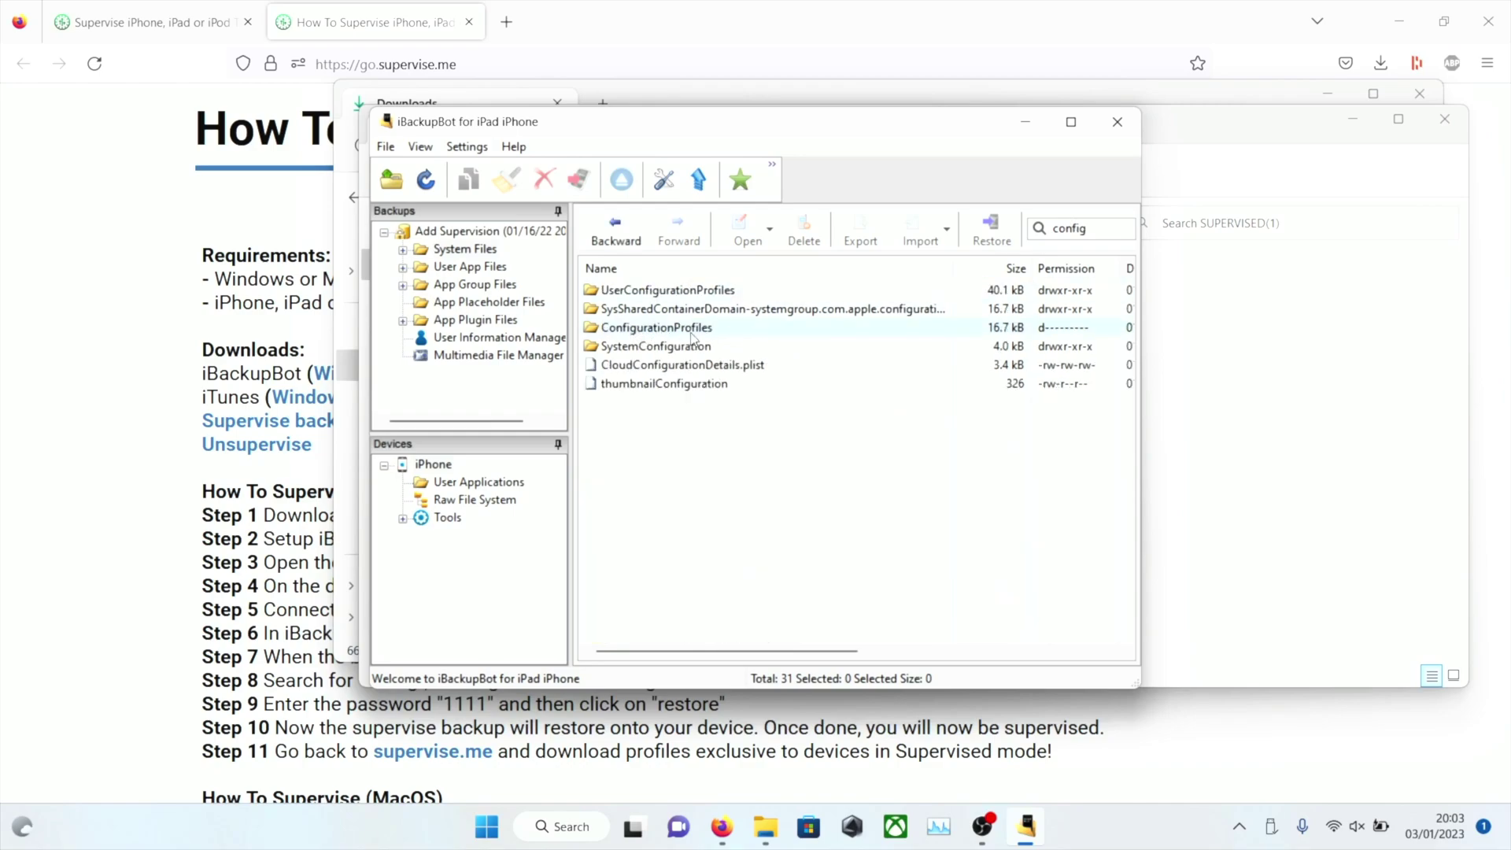
left_click(722, 335)
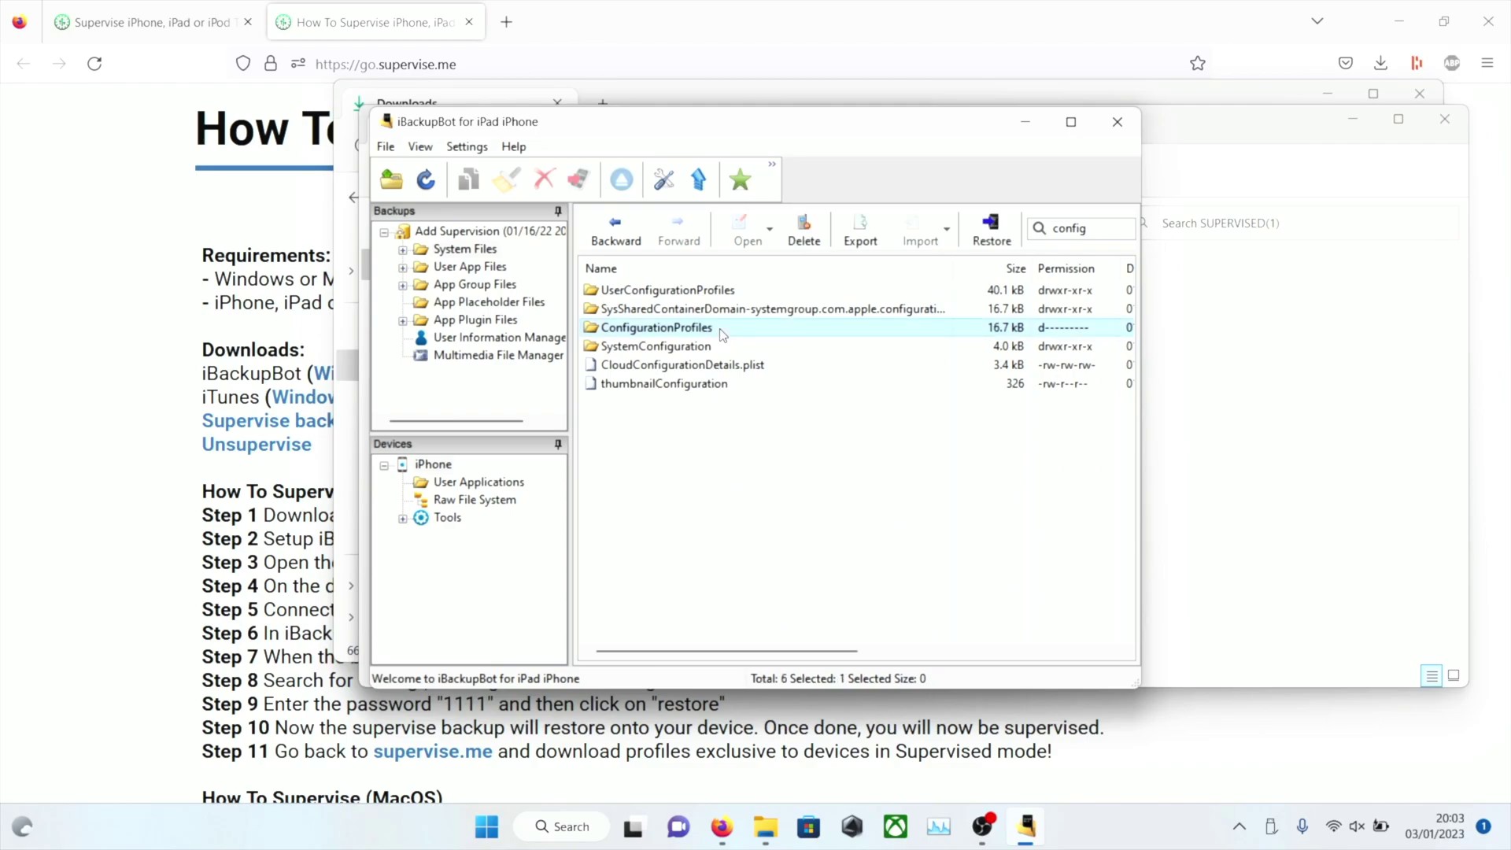
Restore ConfigurationProfiles to the iPhone using the backup password, acknowledging the warning and completion messages
left_click(990, 225)
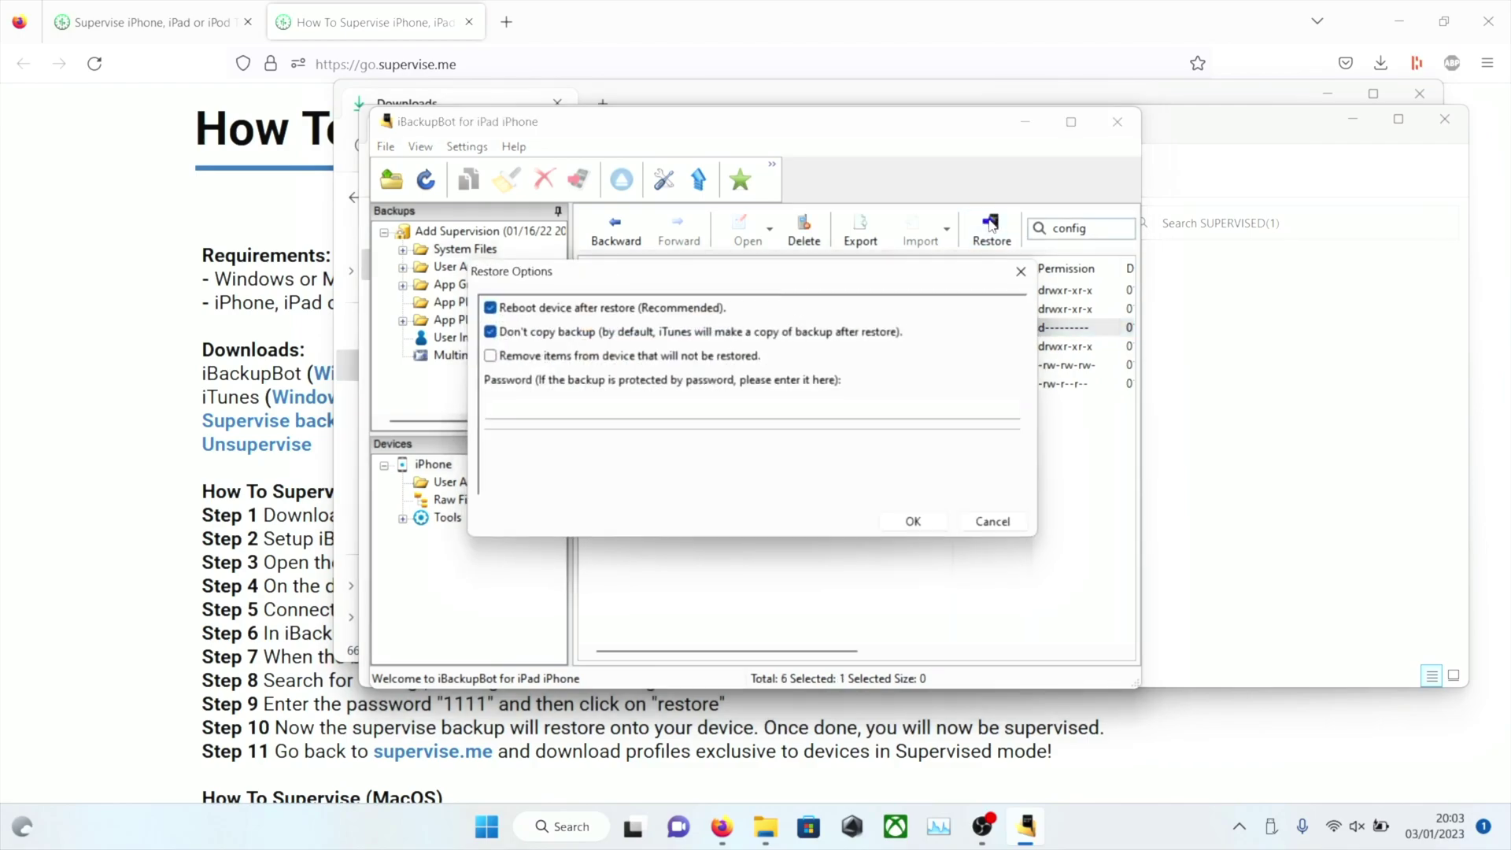
left_click(686, 408)
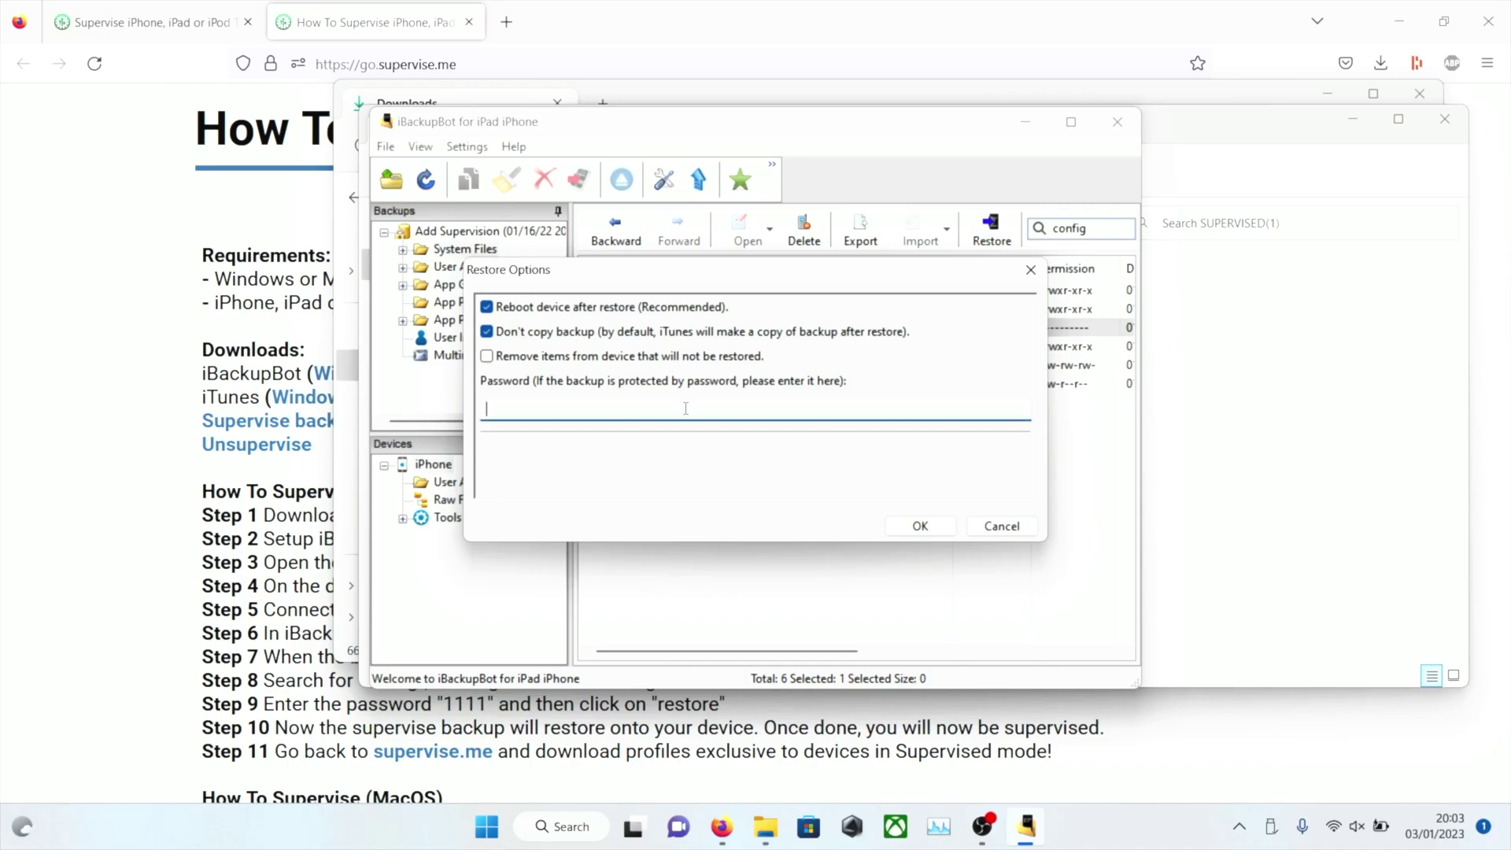
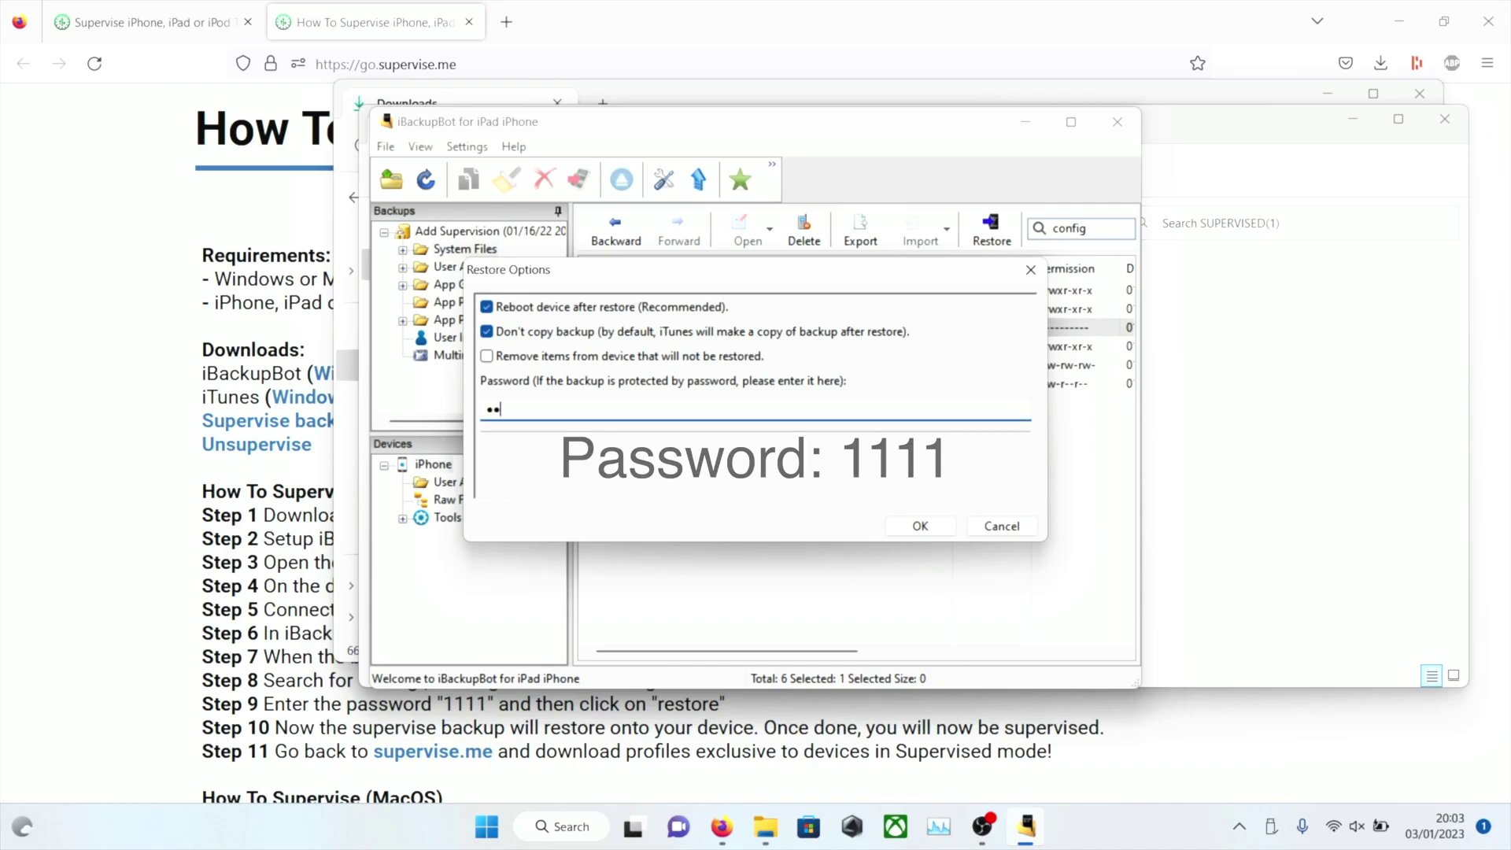
left_click(917, 526)
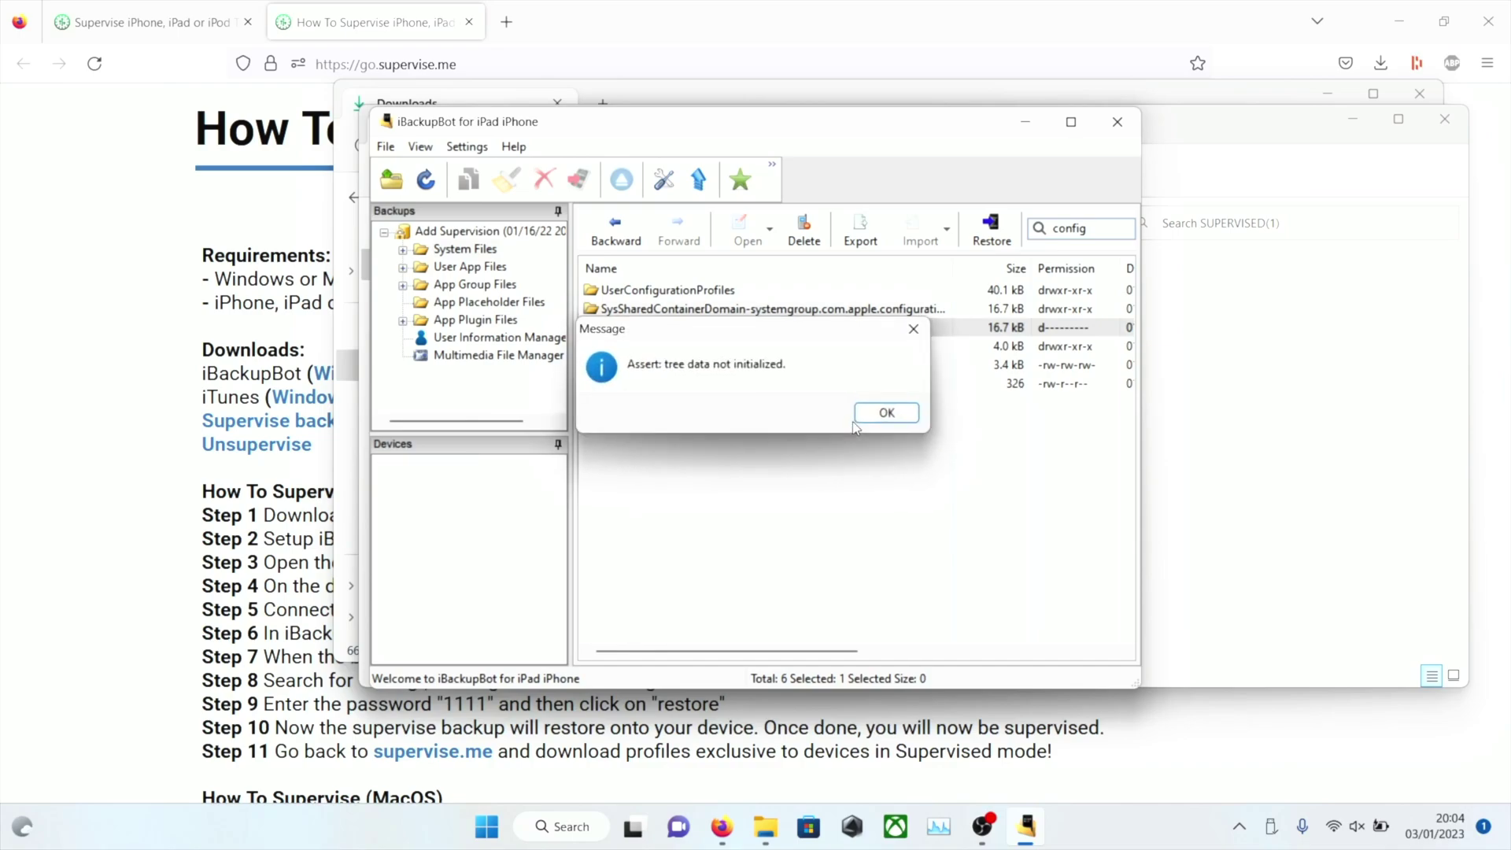
left_click(885, 419)
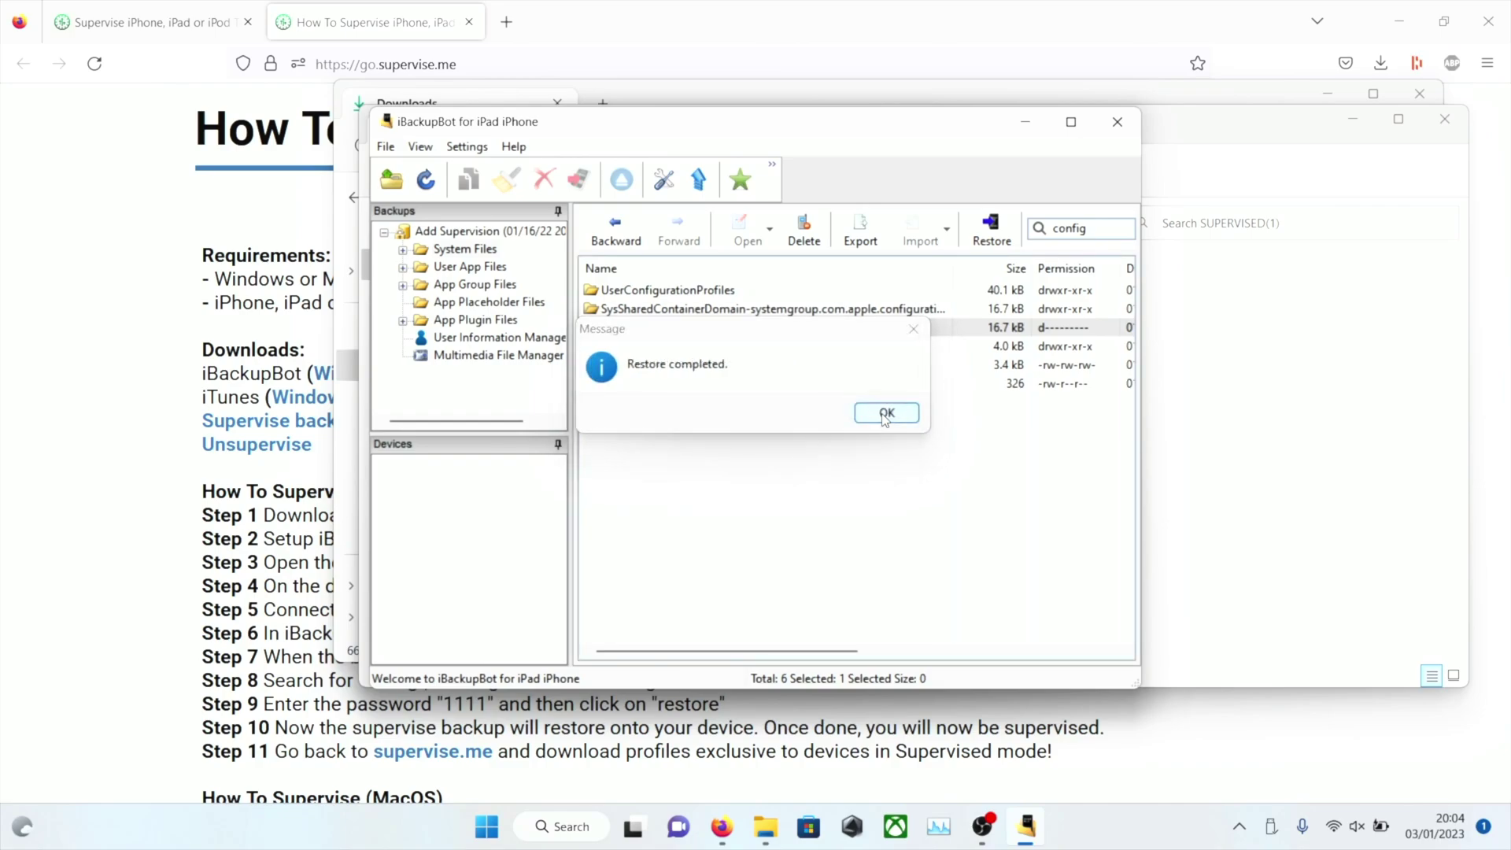
left_click(885, 417)
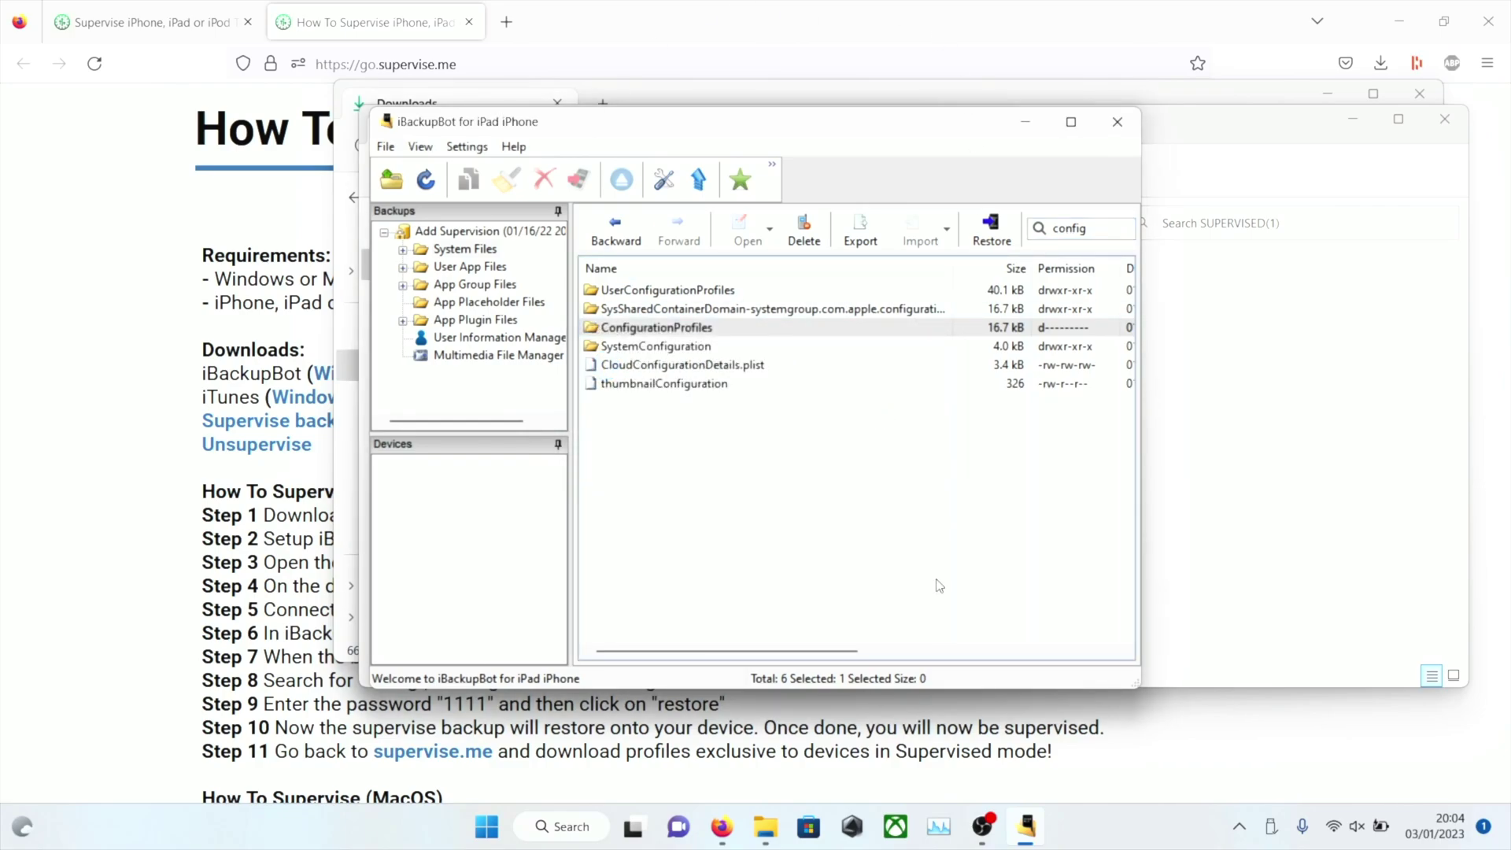
Bring the OBS Studio window to the front from the taskbar
left_click(972, 830)
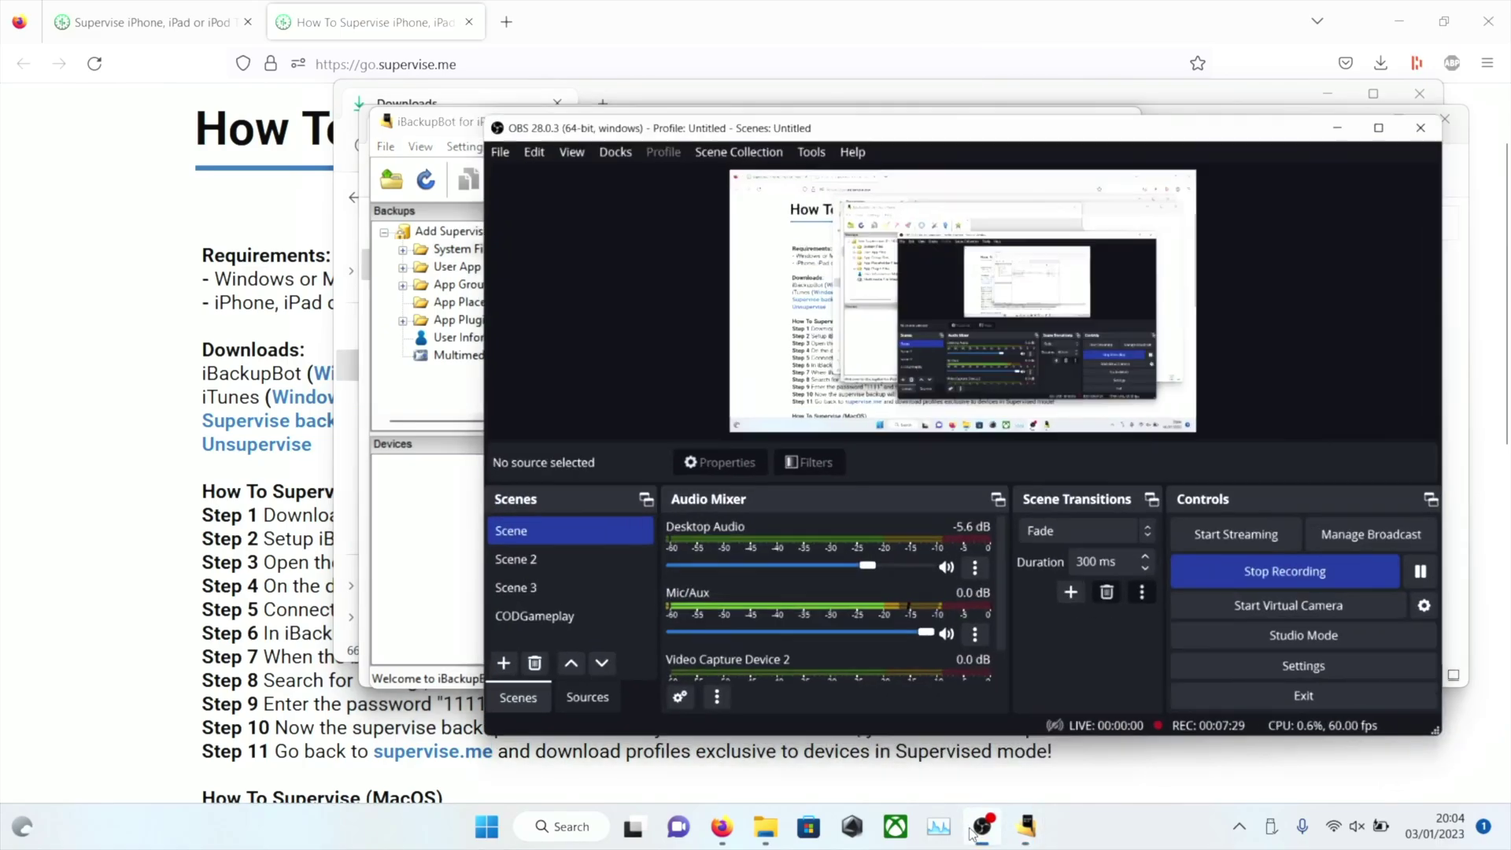